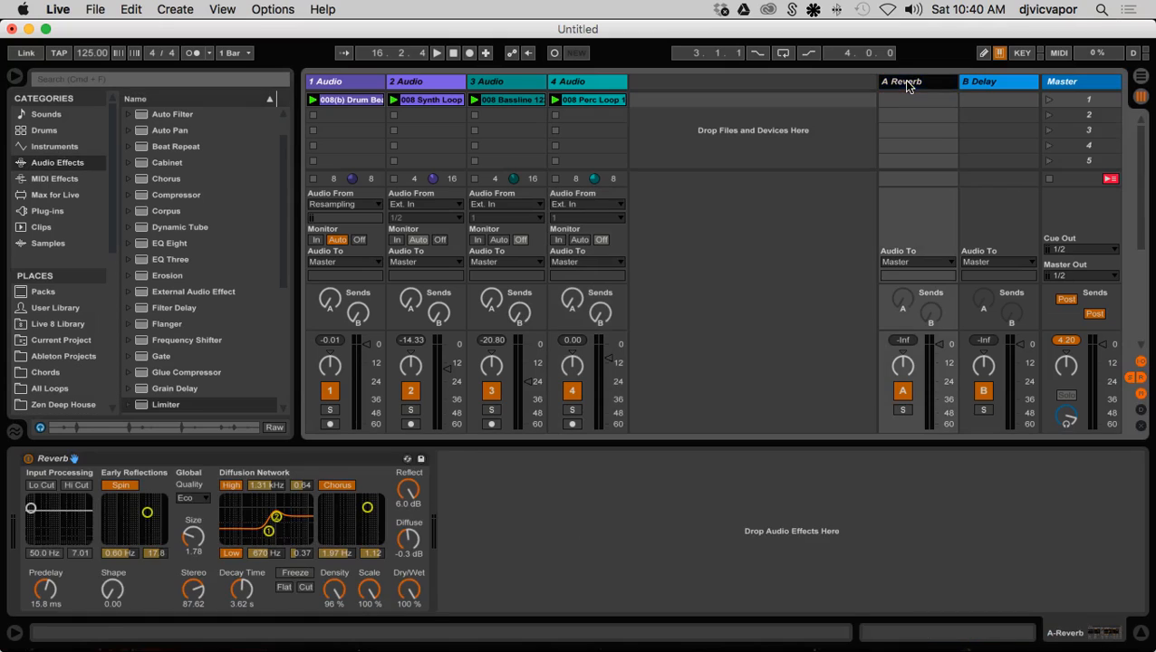
Insert a new return track alongside the existing Reverb and Delay returns.
{"action": "left_click", "coordinate": [989, 91]}
{"action": "left_click", "coordinate": [936, 86]}
{"action": "right_click", "coordinate": [757, 114]}
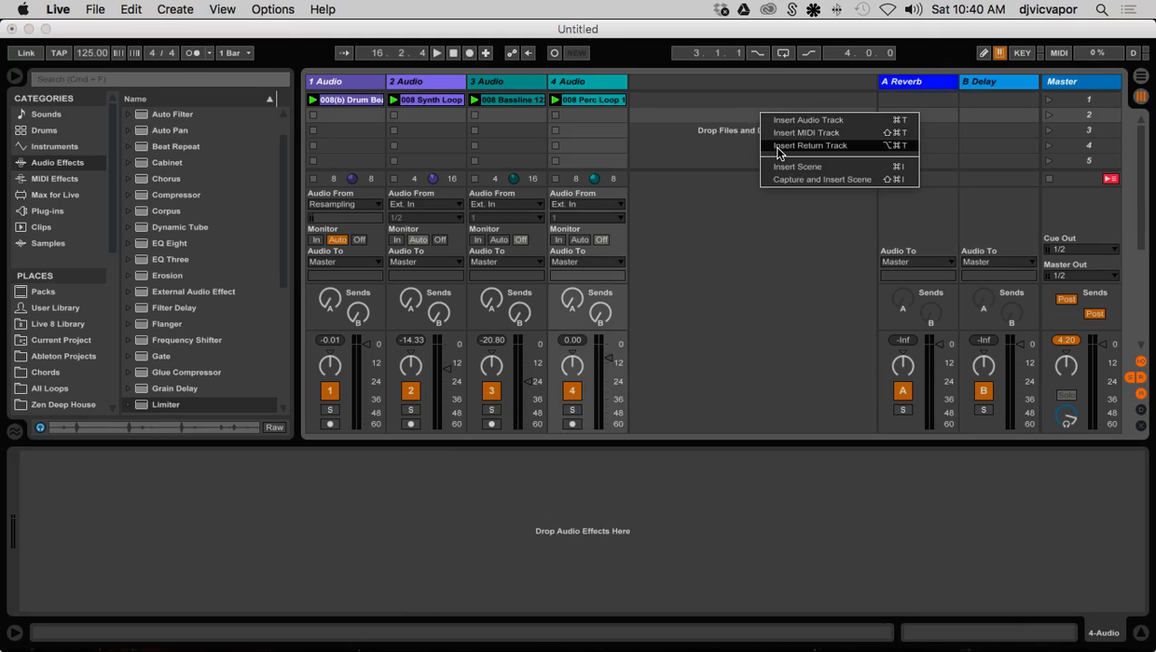
{"action": "left_click", "coordinate": [777, 148]}
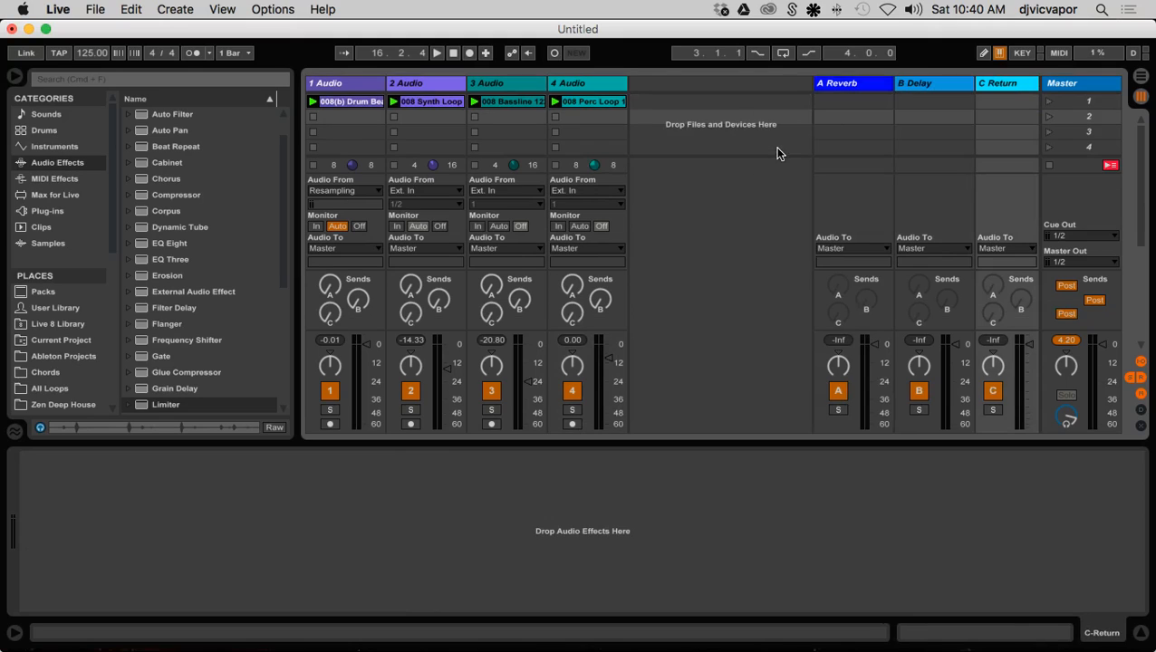
Delete the Delay and Reverb return tracks, keeping only the new empty return.
{"action": "left_click", "coordinate": [1006, 87]}
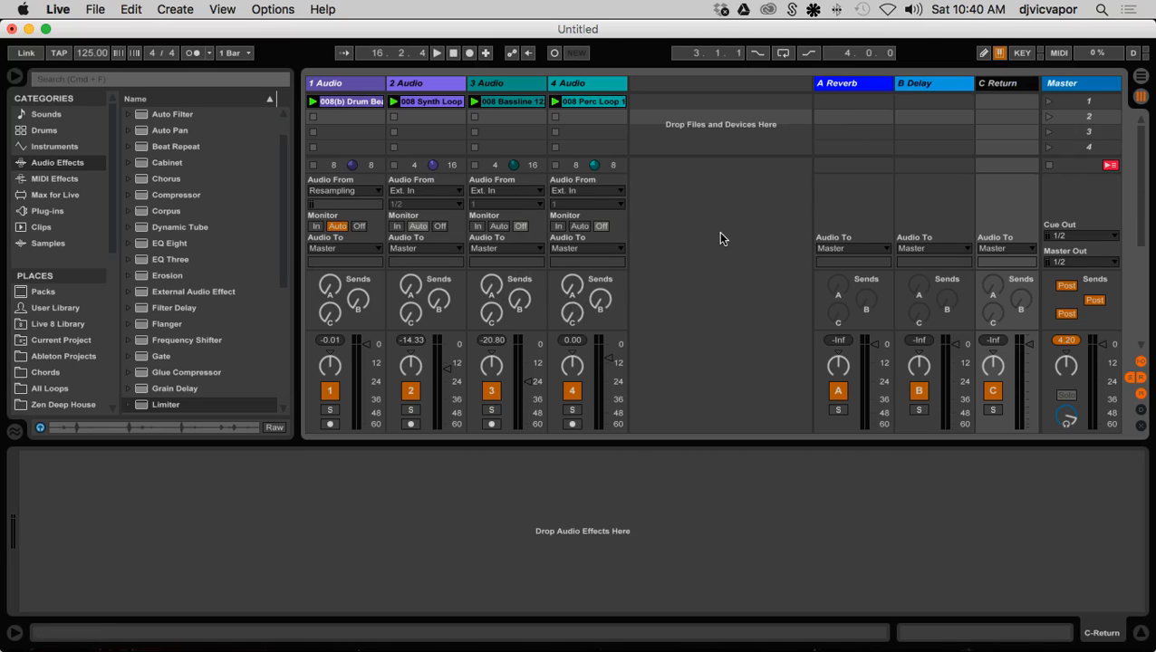
{"action": "left_click", "coordinate": [918, 87]}
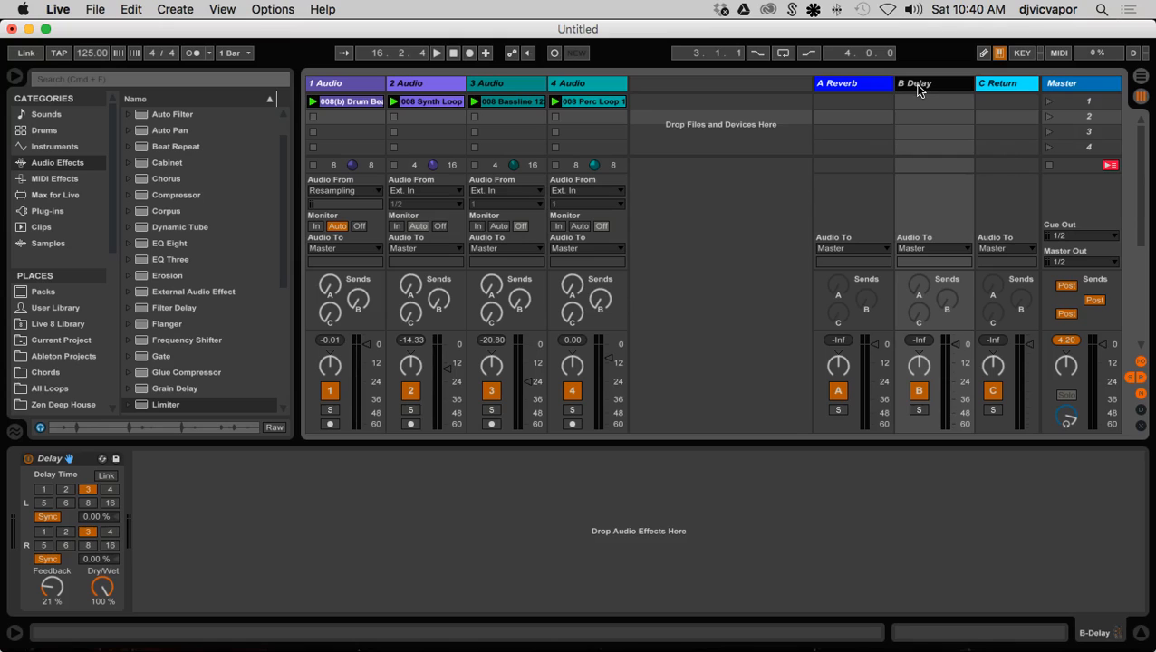
{"action": "key", "text": "Delete"}
{"action": "left_click", "coordinate": [922, 87]}
{"action": "key", "text": "Delete"}
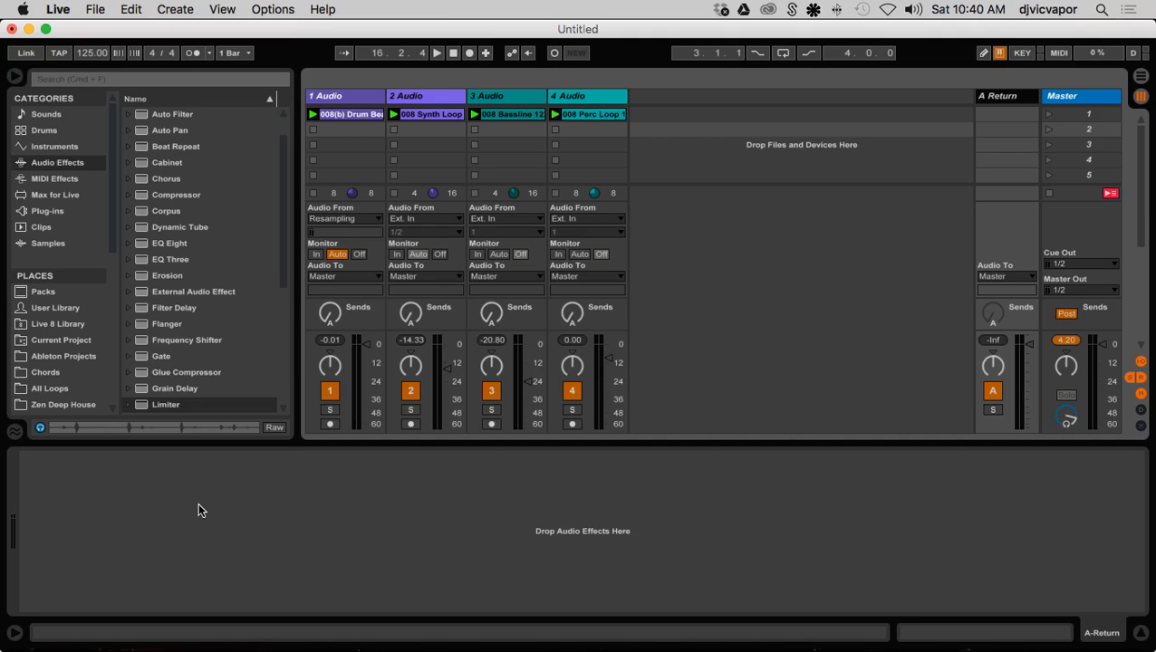
Load Filter Delay on the empty return track and group it into an audio effect rack.
{"action": "left_click", "coordinate": [146, 310]}
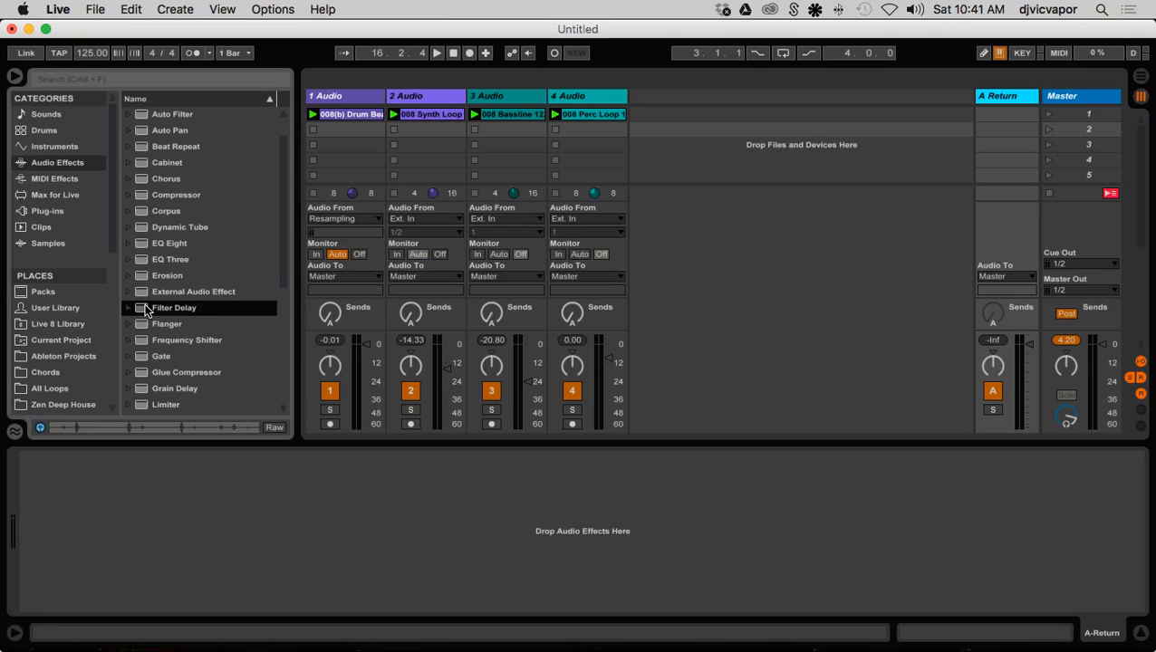
{"action": "left_click_drag", "start_coordinate": [146, 309], "coordinate": [229, 550]}
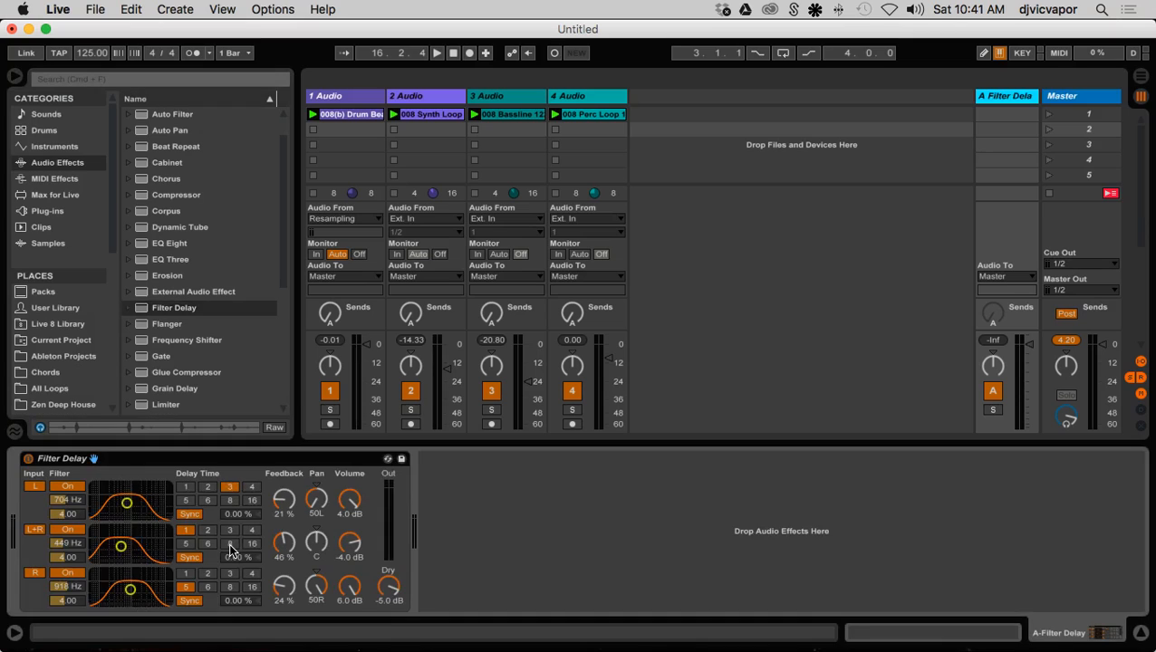
{"action": "right_click", "coordinate": [177, 459]}
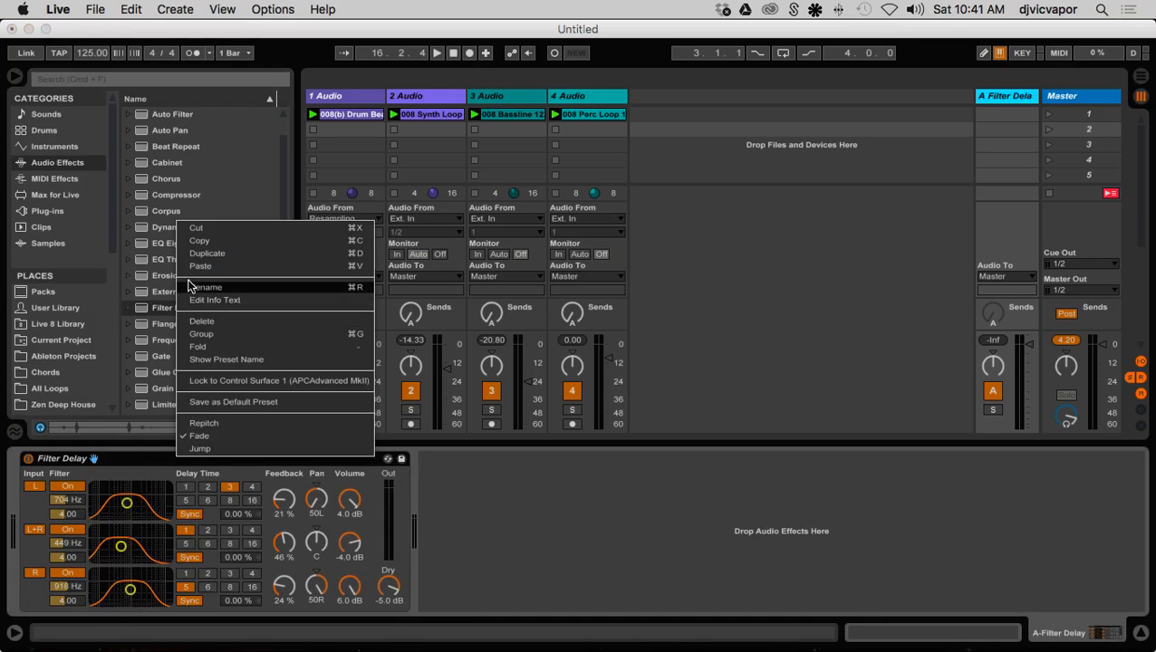
{"action": "left_click", "coordinate": [200, 334]}
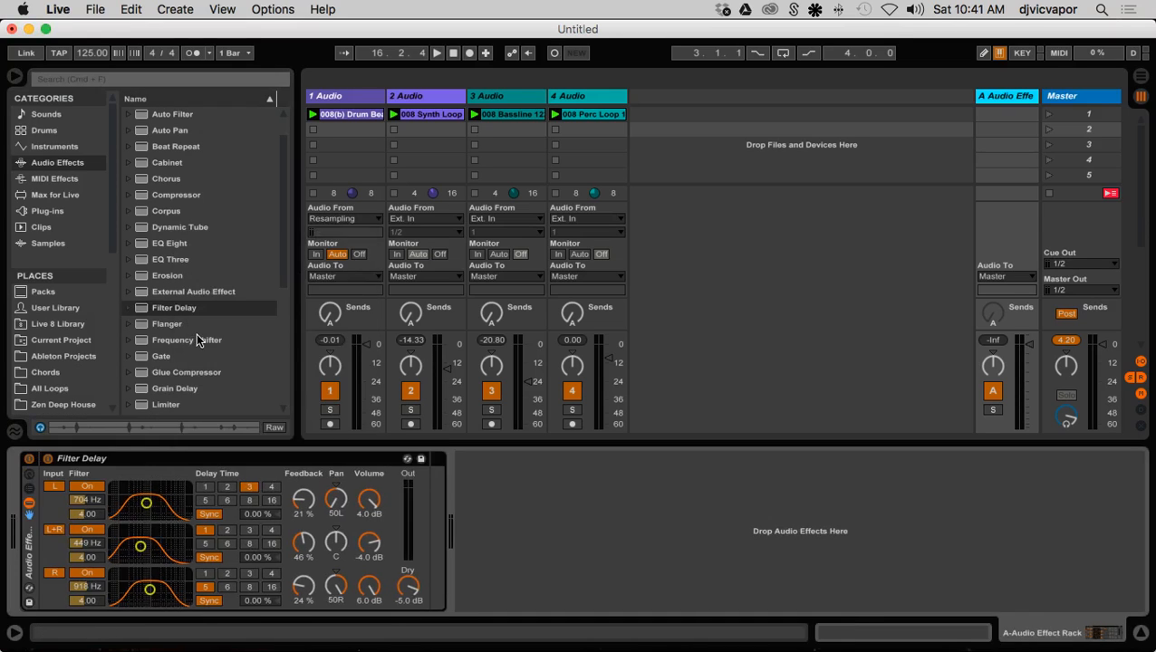
Show the rack's chain list and macro controls, and add Reverb as a second parallel chain.
{"action": "left_click", "coordinate": [31, 490]}
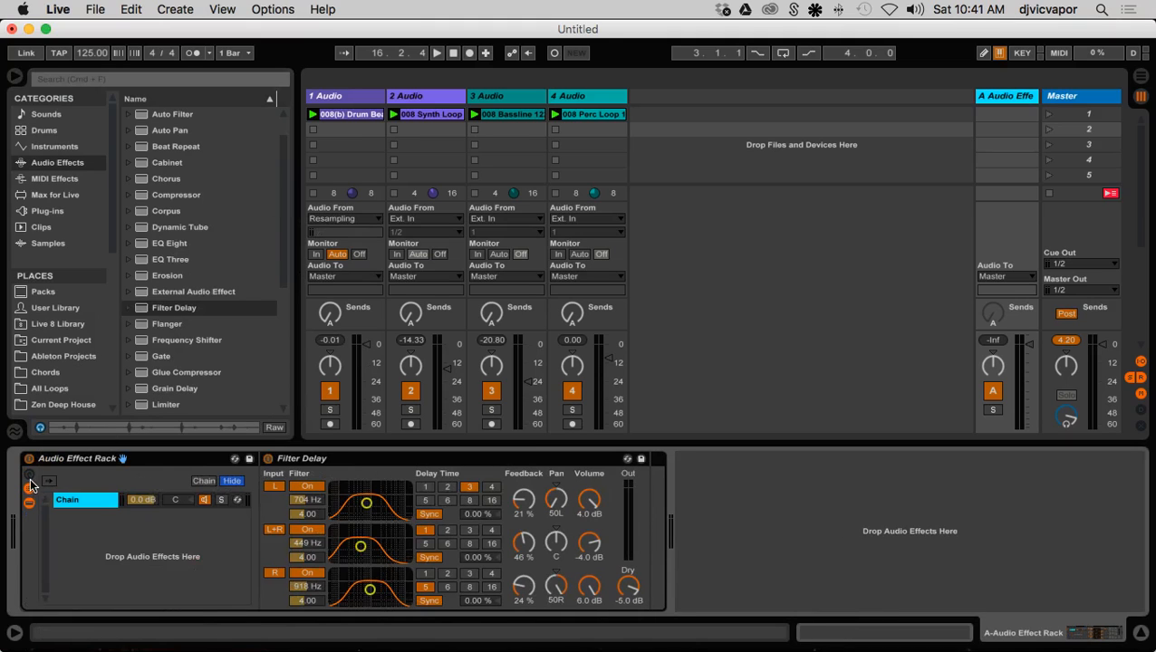
{"action": "left_click", "coordinate": [30, 474]}
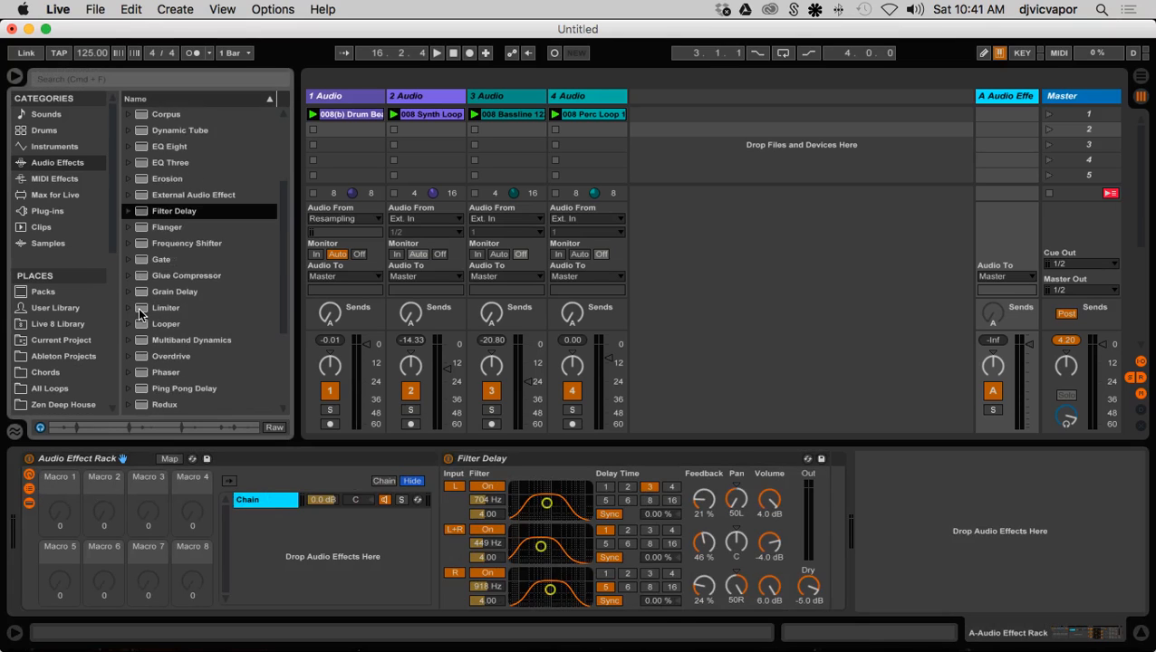
{"action": "scroll", "coordinate": [138, 307], "scroll_direction": "down", "scroll_amount": 4}
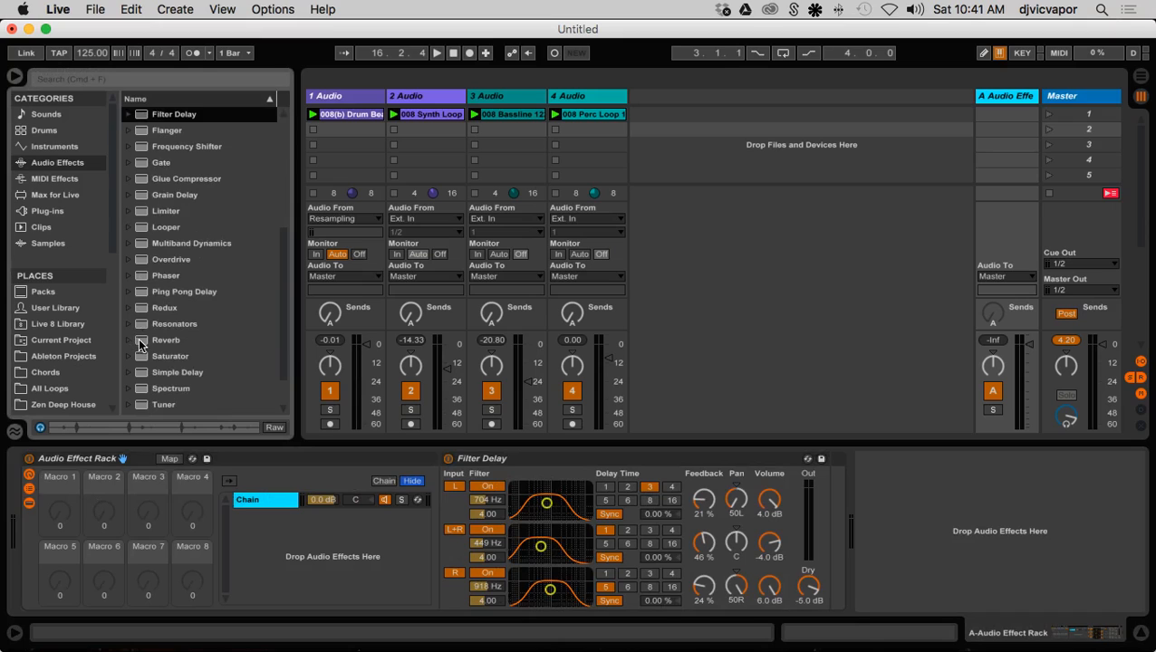
{"action": "left_click_drag", "start_coordinate": [139, 338], "coordinate": [265, 541]}
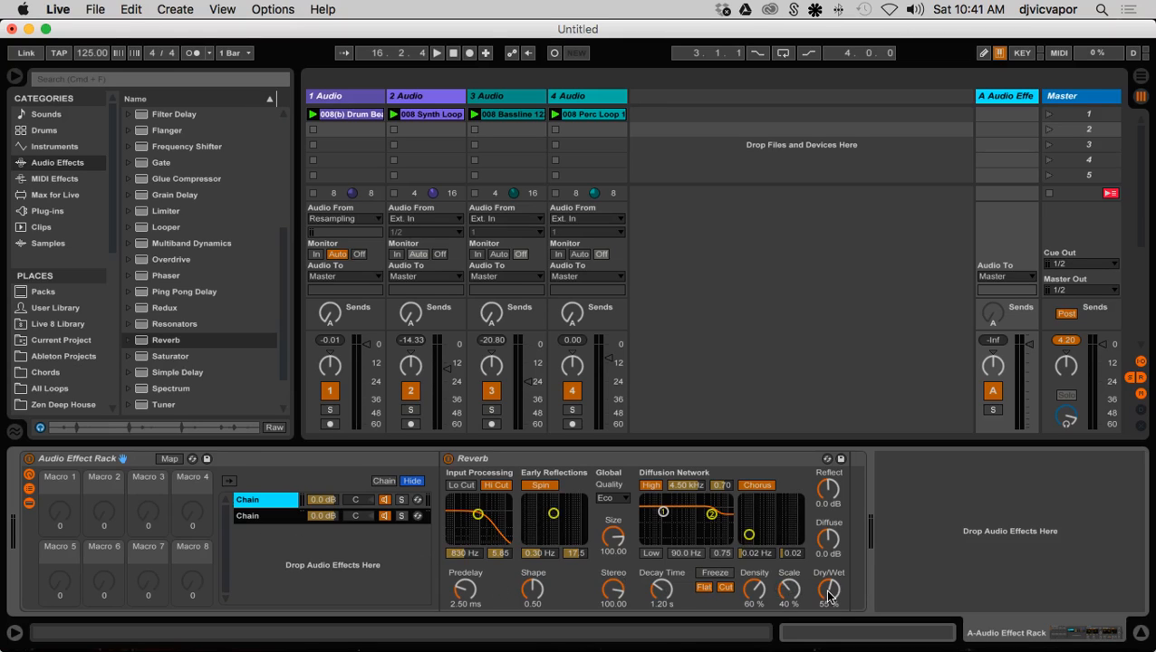
Set the Reverb's Dry/Wet to 100 % and the Filter Delay's Dry level to 0.0 dB.
{"action": "left_click_drag", "start_coordinate": [827, 595], "coordinate": [828, 543]}
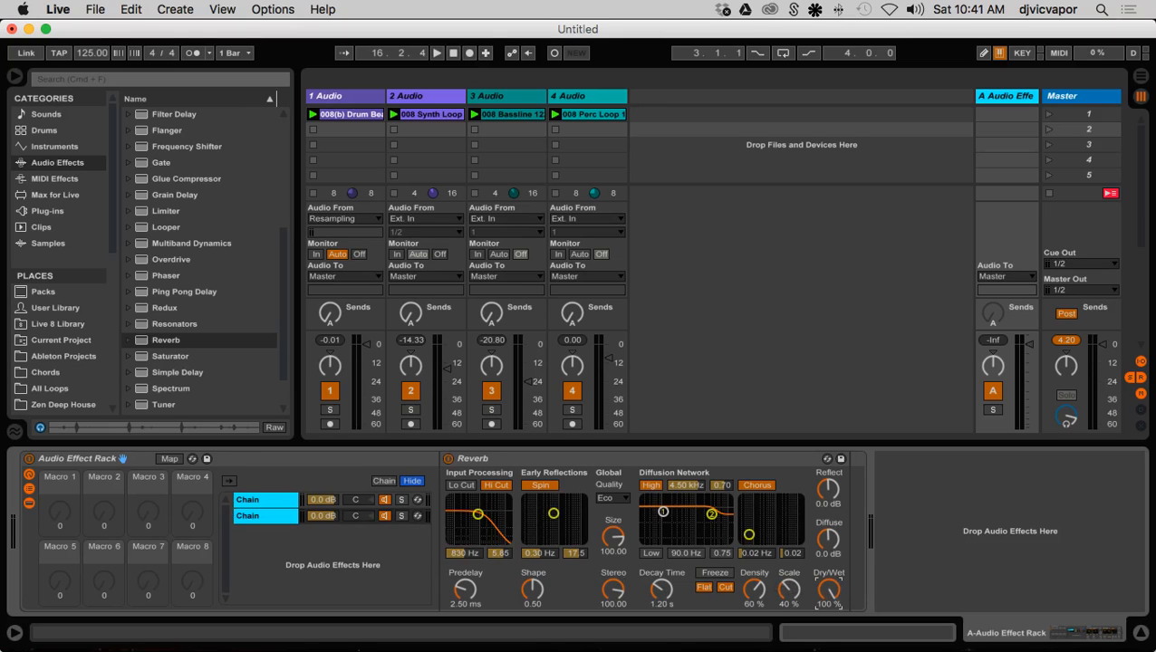
{"action": "left_click", "coordinate": [253, 516]}
{"action": "left_click_drag", "start_coordinate": [801, 598], "coordinate": [801, 580]}
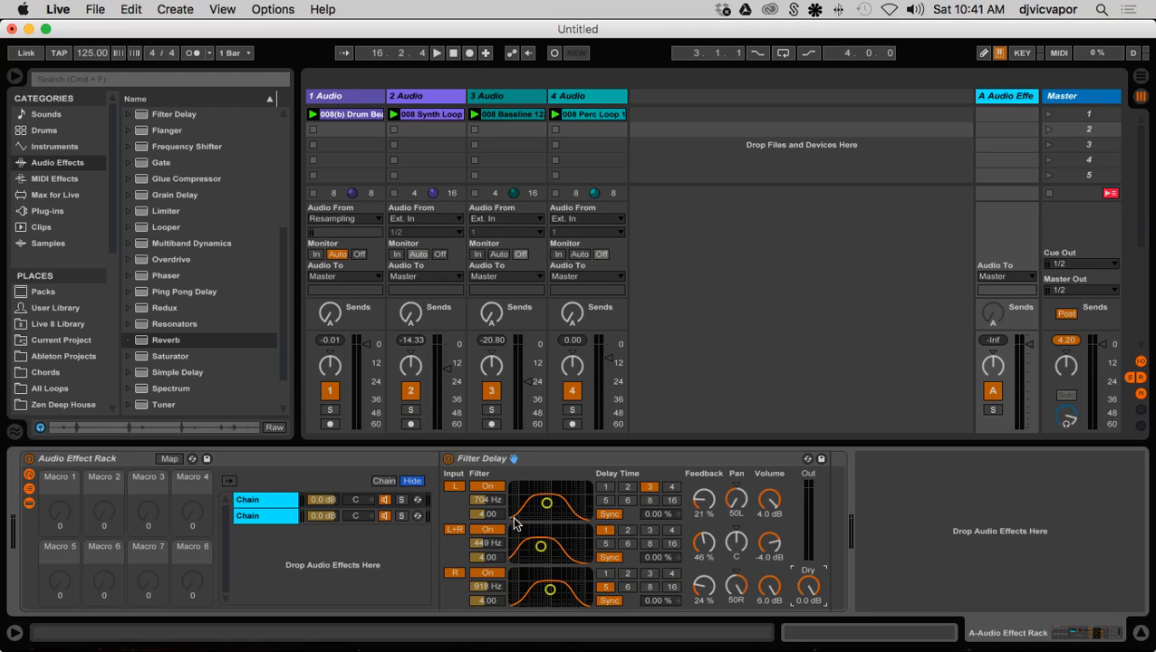
Rename the Filter Delay chain to Delay and the second chain to Reverb.
{"action": "left_click", "coordinate": [260, 499]}
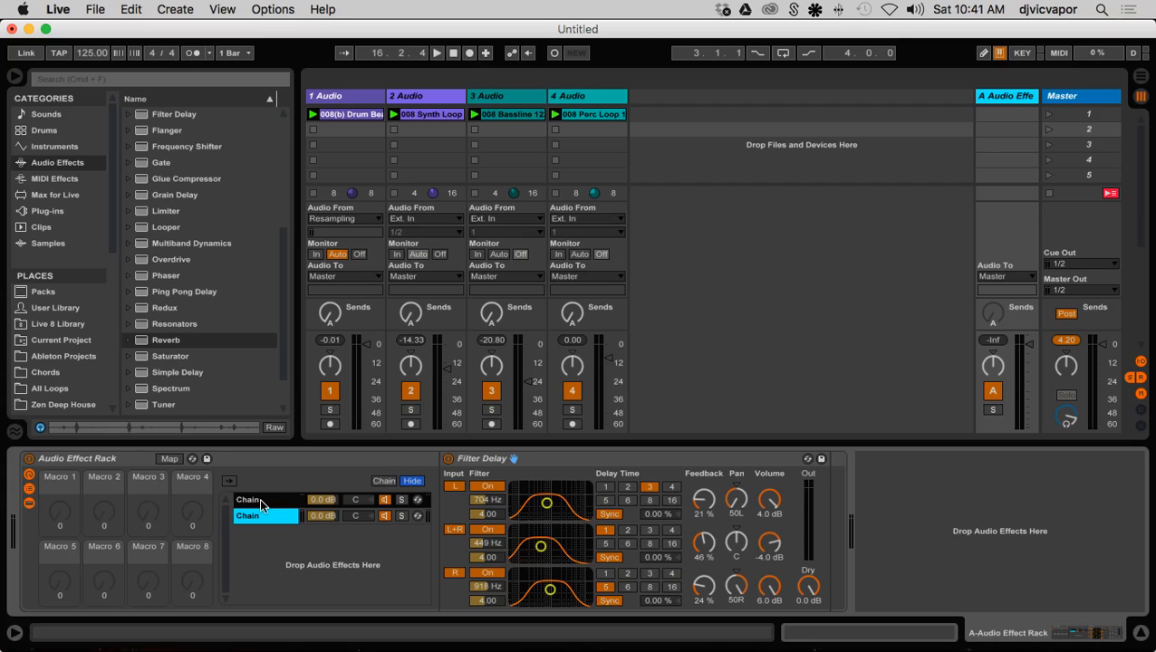
{"action": "key", "text": "super+r"}
{"action": "type", "text": "Delay"}
{"action": "key", "text": "Return"}
{"action": "left_click", "coordinate": [255, 519]}
{"action": "key", "text": "super+r"}
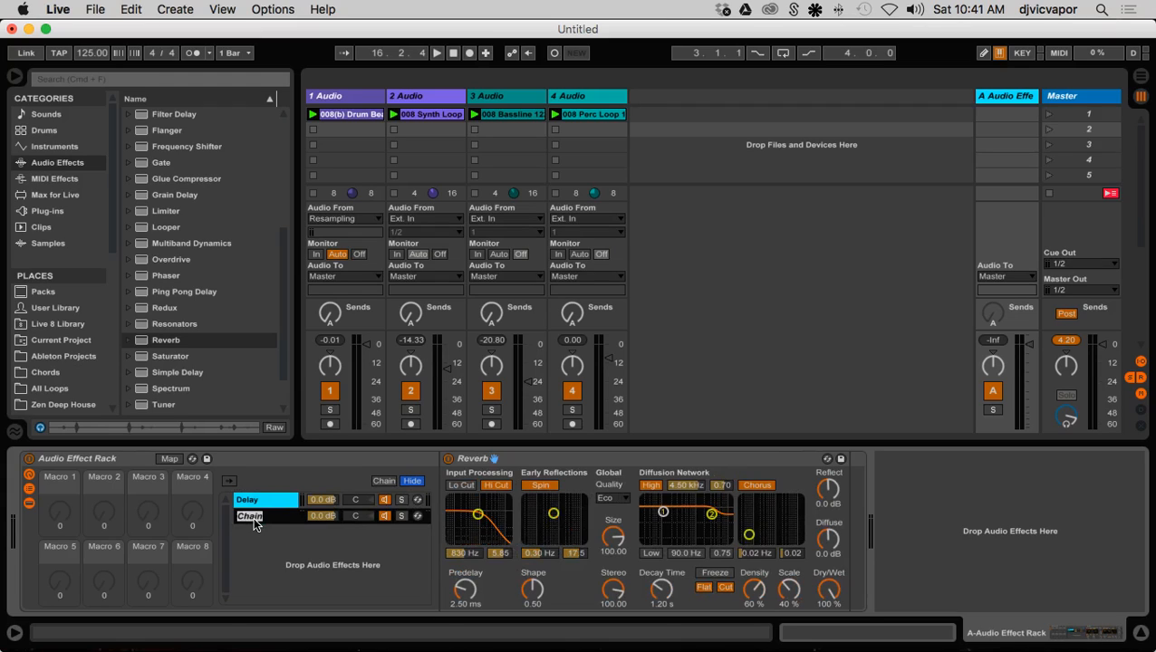
{"action": "type", "text": "Reverb"}
Map the Filter Delay's L and R filter frequencies to Macros 1 and 2, and set them to 305 Hz and 183 Hz.
{"action": "left_click", "coordinate": [260, 505]}
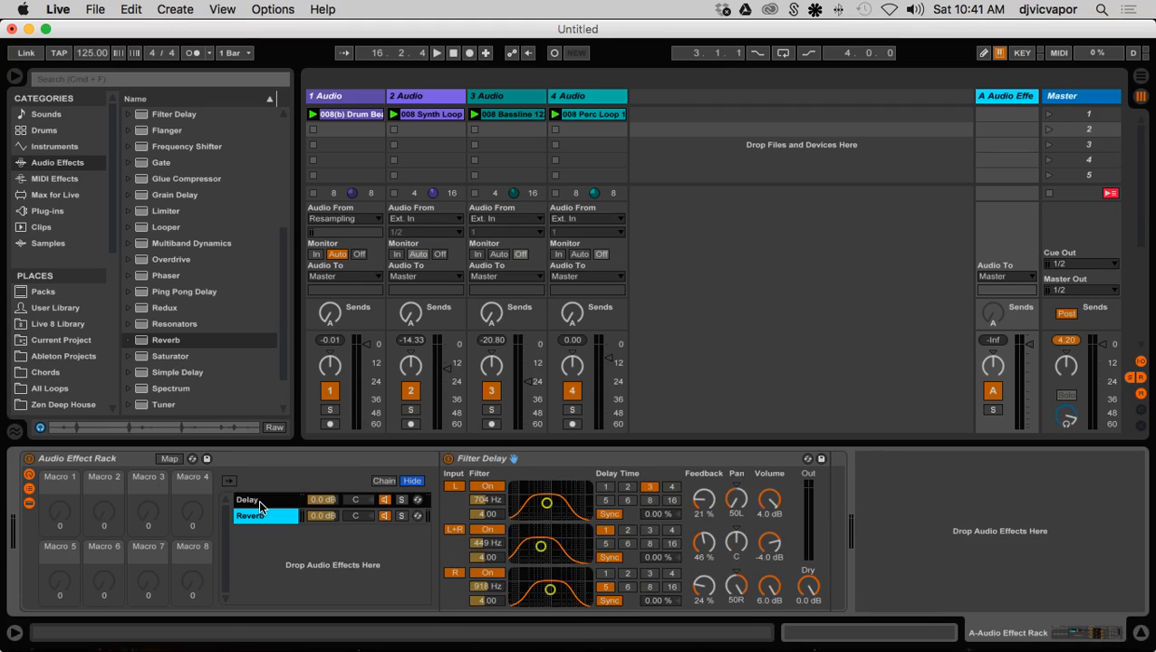
{"action": "right_click", "coordinate": [486, 506]}
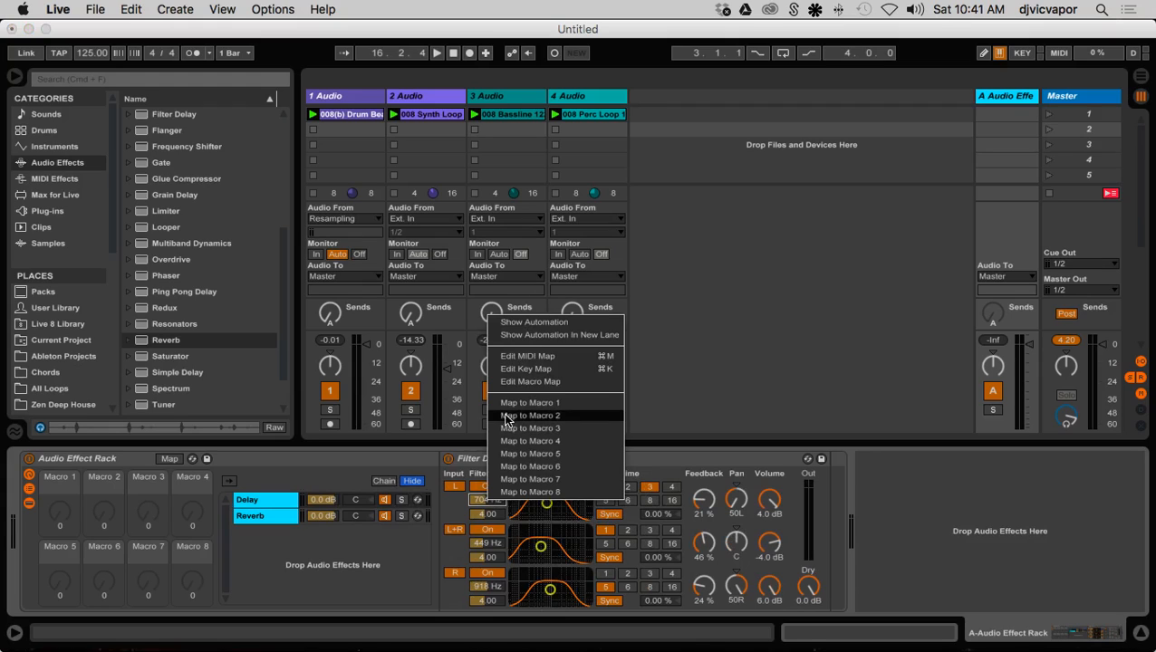
{"action": "left_click", "coordinate": [530, 402]}
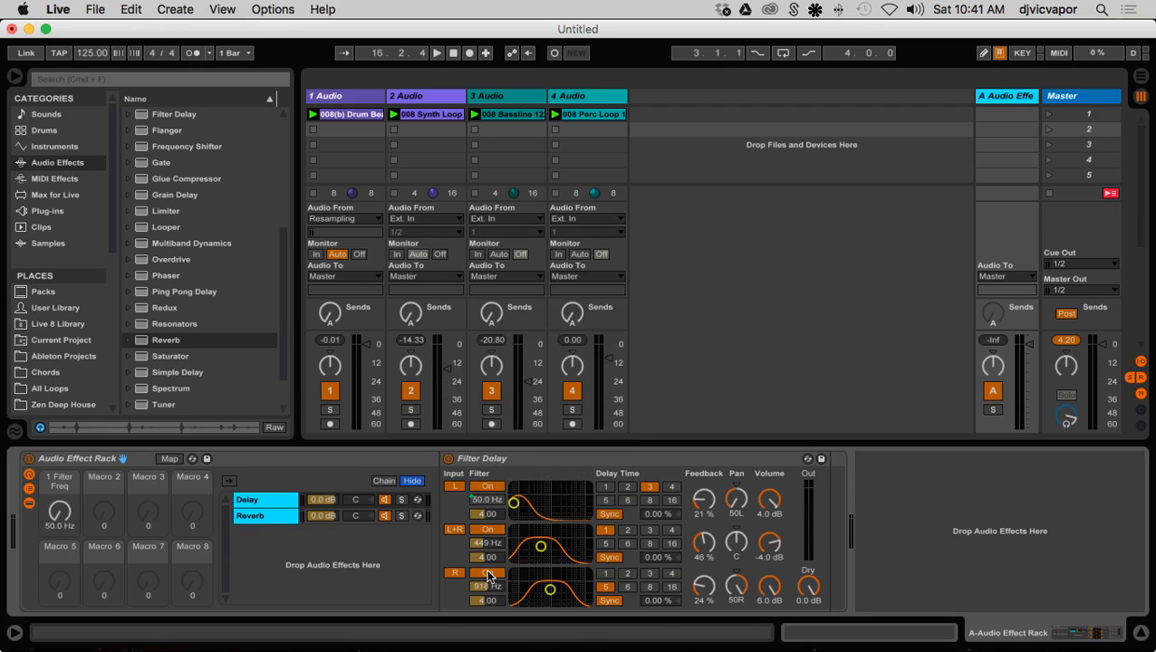
{"action": "right_click", "coordinate": [488, 585]}
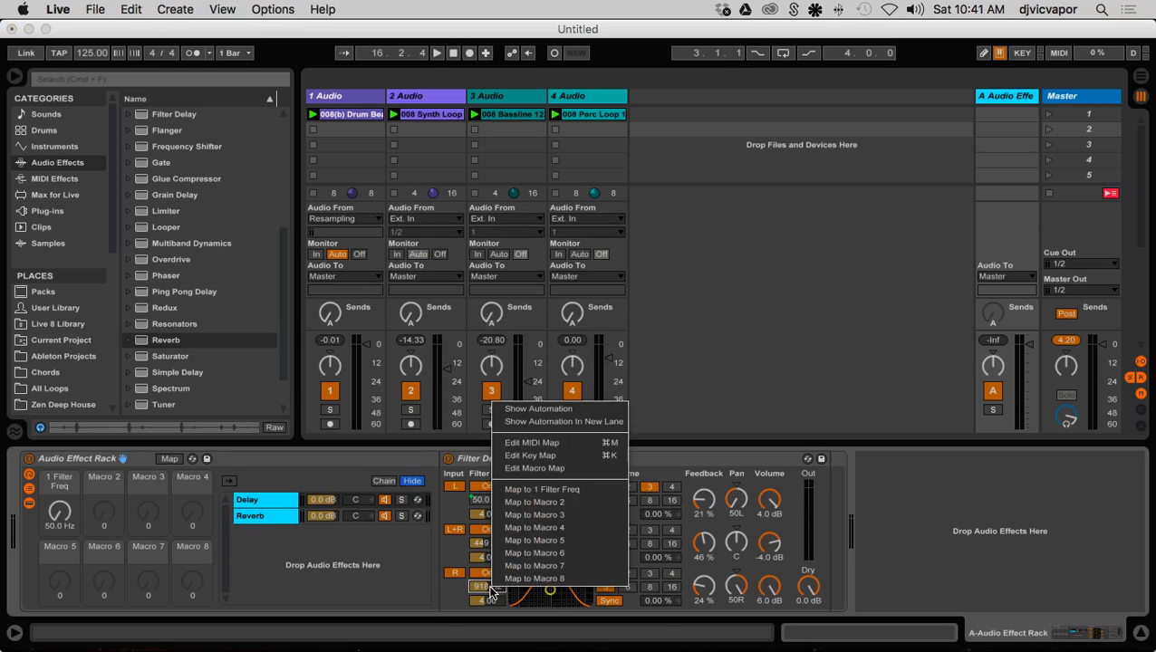
{"action": "left_click", "coordinate": [517, 503]}
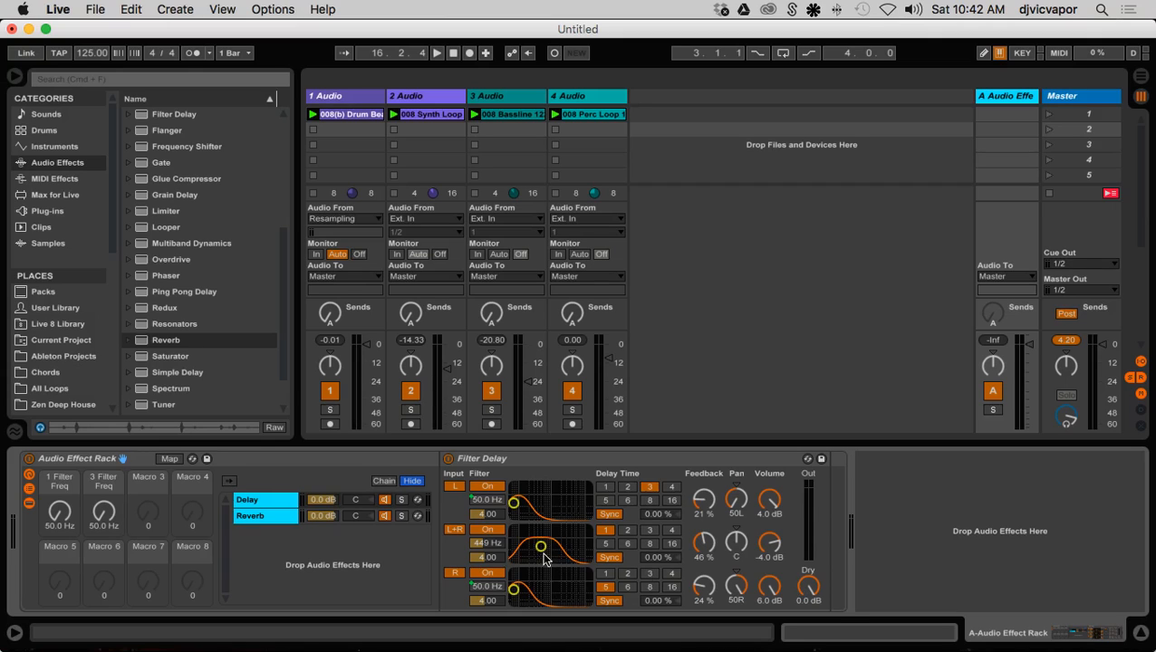
{"action": "left_click_drag", "start_coordinate": [104, 517], "coordinate": [71, 478]}
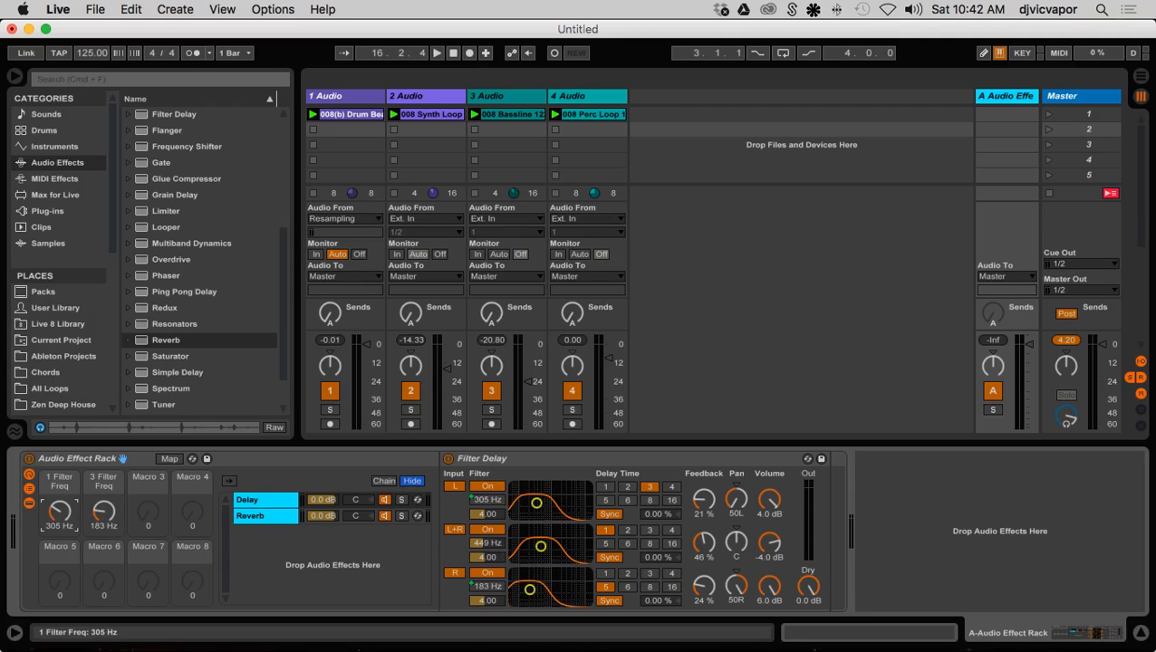
Map the Reverb's Size to Macro 3 and its Decay Time to Macro 4.
{"action": "left_click", "coordinate": [269, 518]}
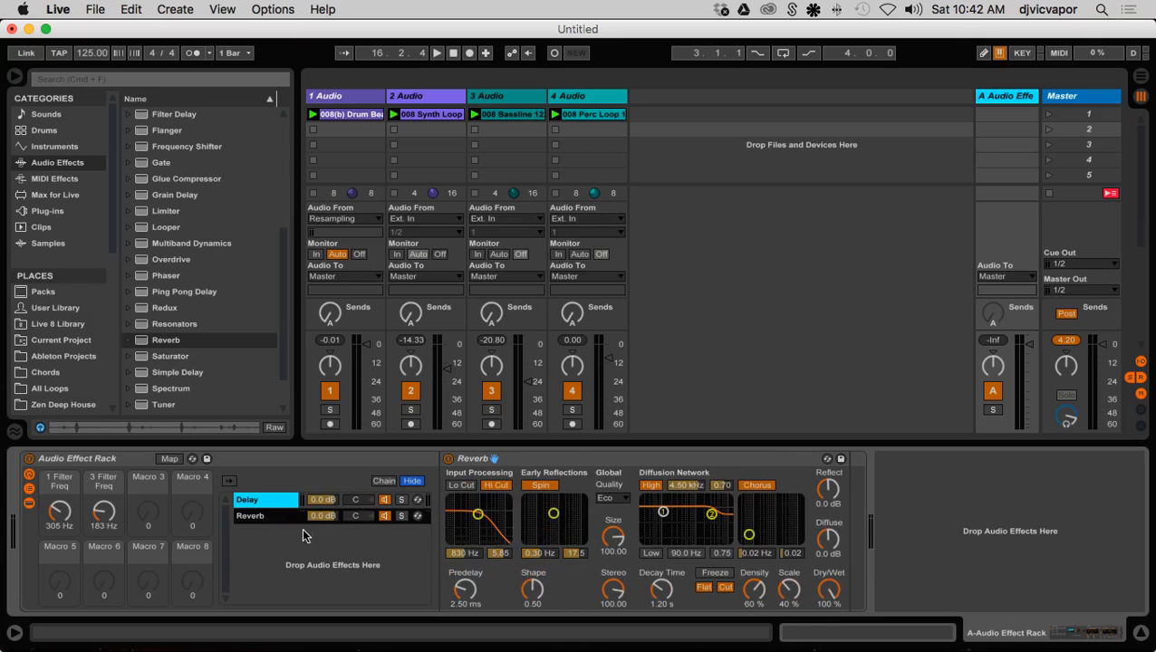
{"action": "right_click", "coordinate": [613, 543]}
{"action": "left_click", "coordinate": [627, 470]}
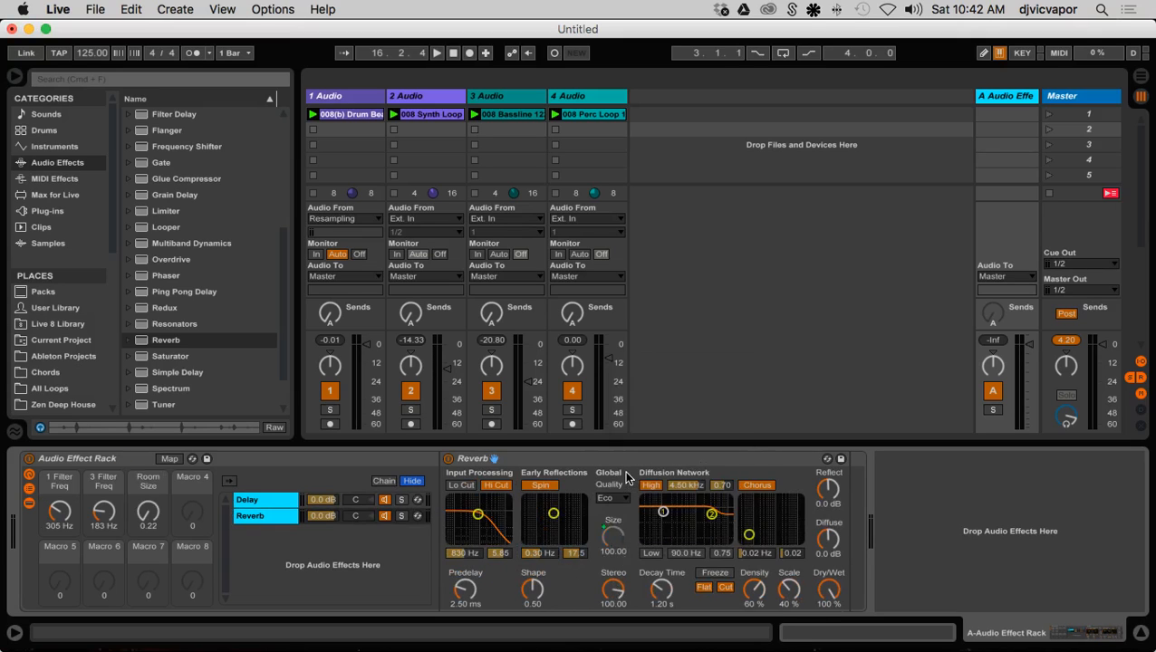
{"action": "right_click", "coordinate": [664, 593]}
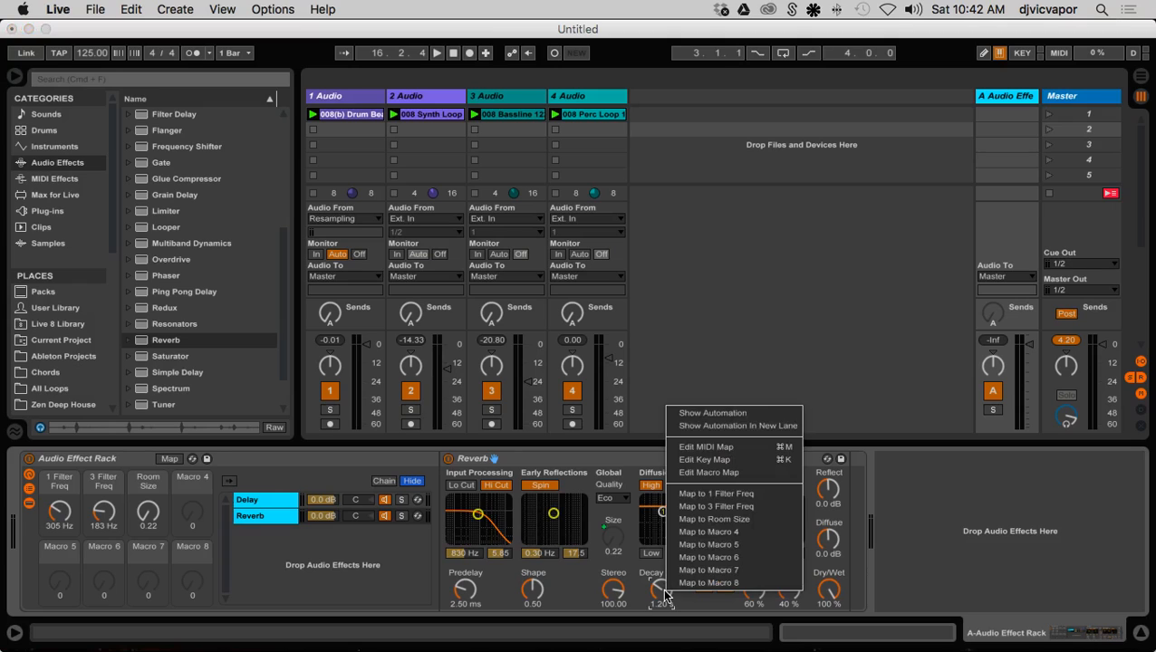
{"action": "left_click", "coordinate": [679, 537]}
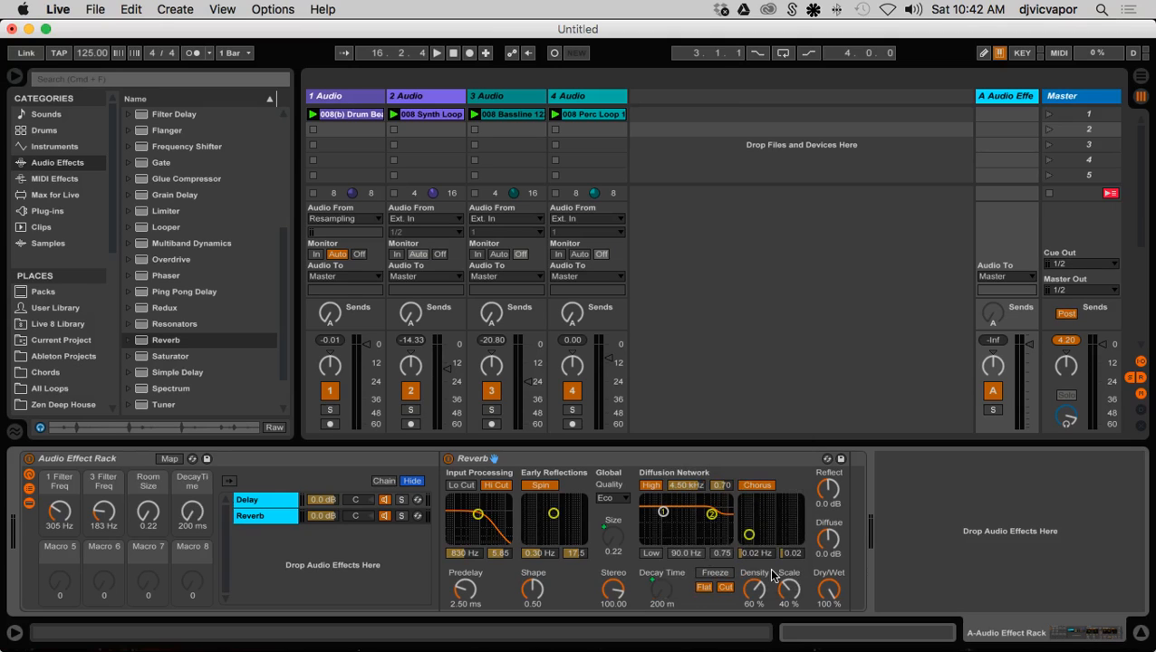
{"action": "left_click", "coordinate": [185, 491]}
{"action": "key", "text": "super+r"}
{"action": "left_click", "coordinate": [201, 484]}
{"action": "right_click", "coordinate": [202, 484]}
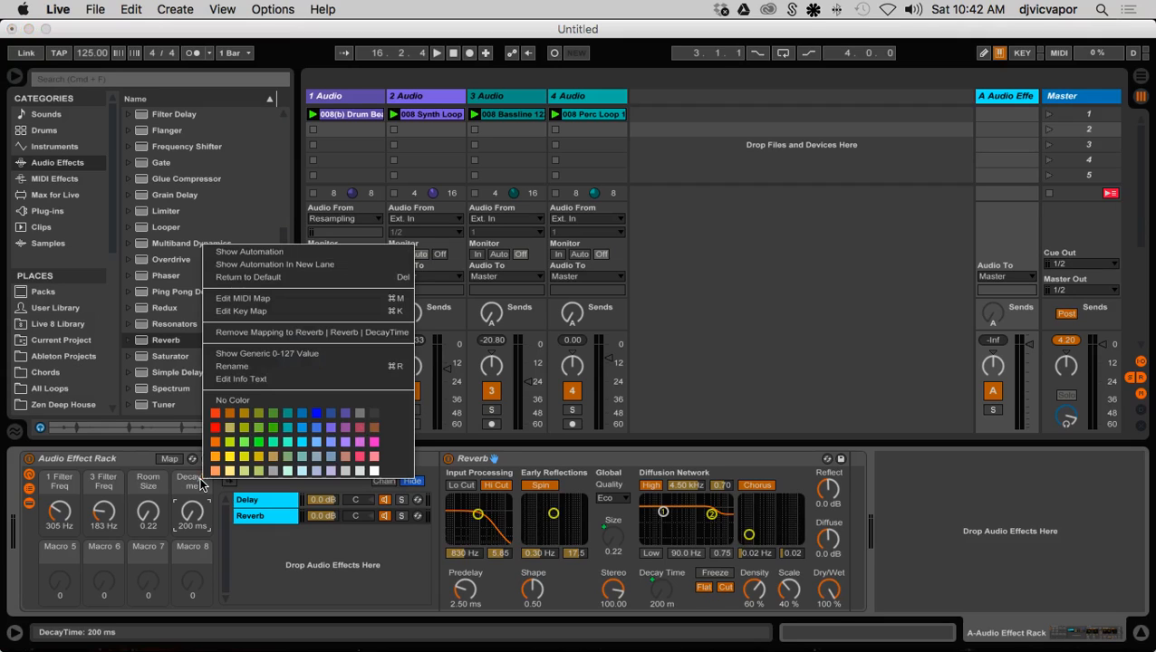
{"action": "left_click", "coordinate": [251, 561]}
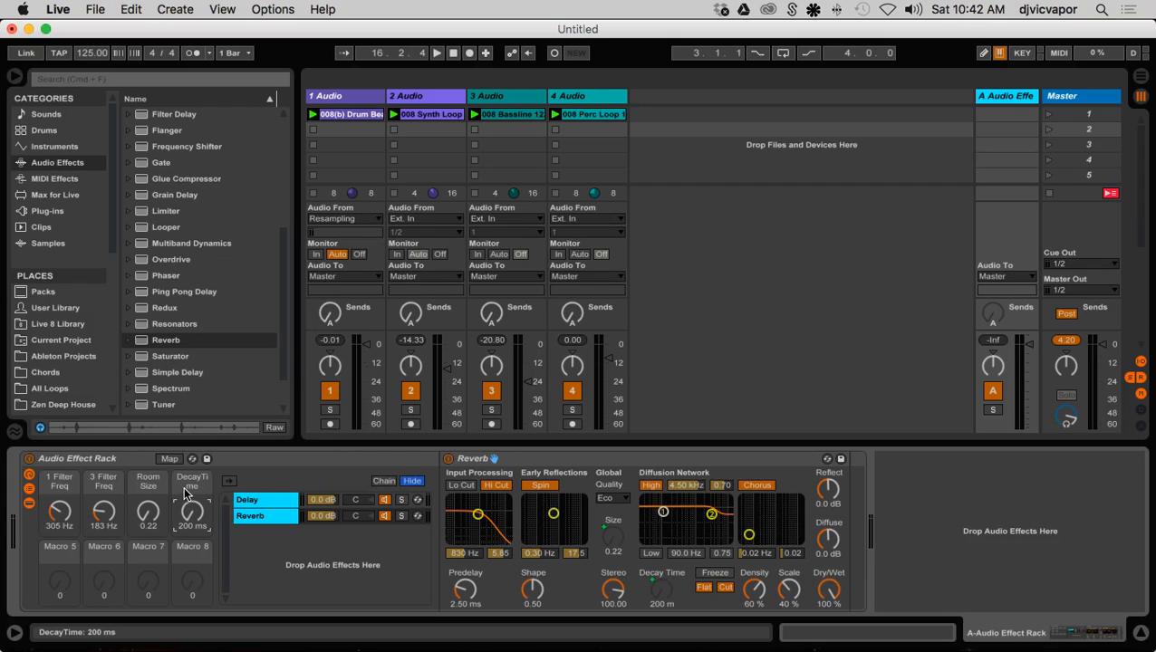
{"action": "key", "text": "super+r"}
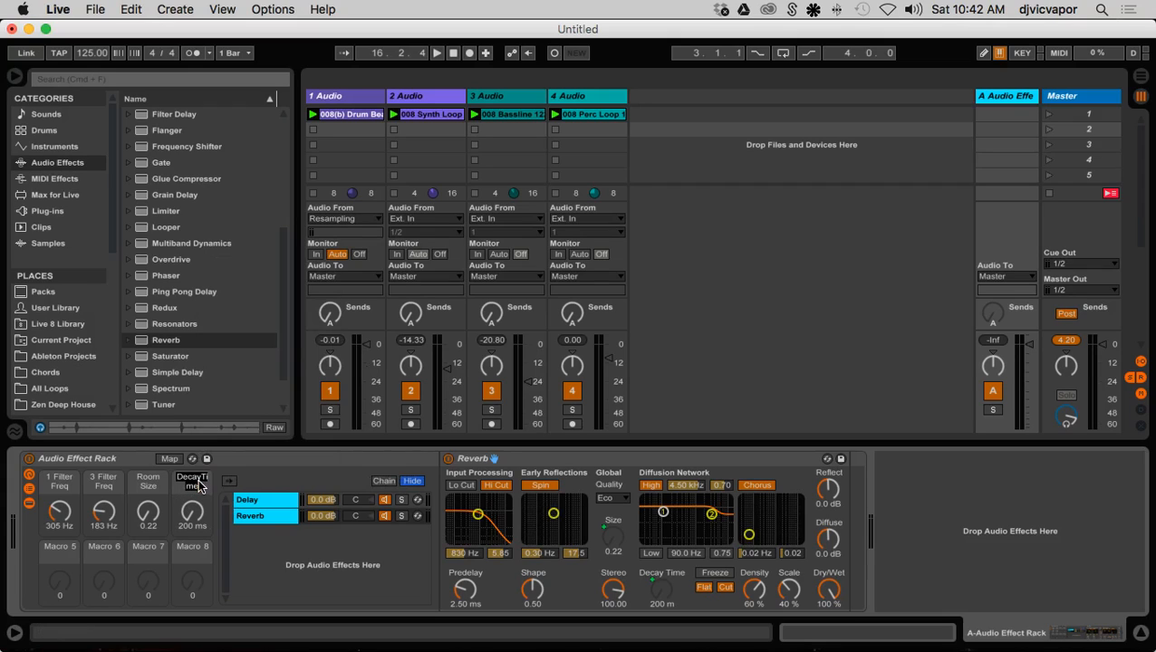
{"action": "left_click", "coordinate": [201, 484]}
{"action": "key", "text": "Return"}
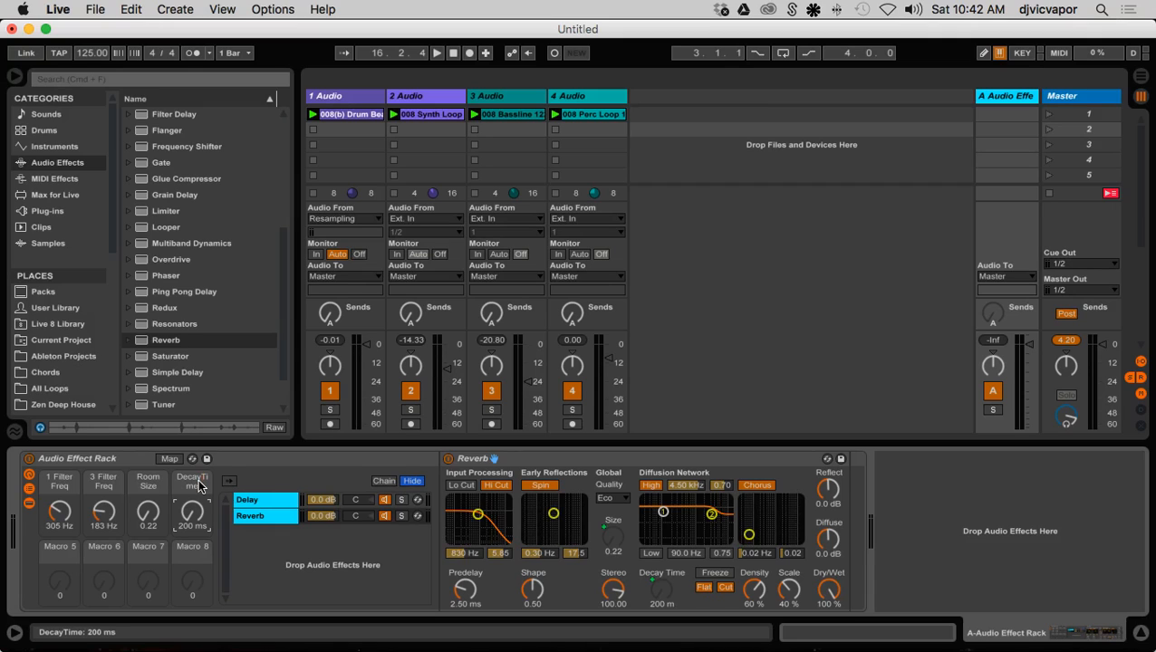
{"action": "right_click", "coordinate": [198, 481]}
{"action": "left_click", "coordinate": [258, 552]}
Rename the fourth macro to Decay Time, with a space between the words.
{"action": "key", "text": "super+r"}
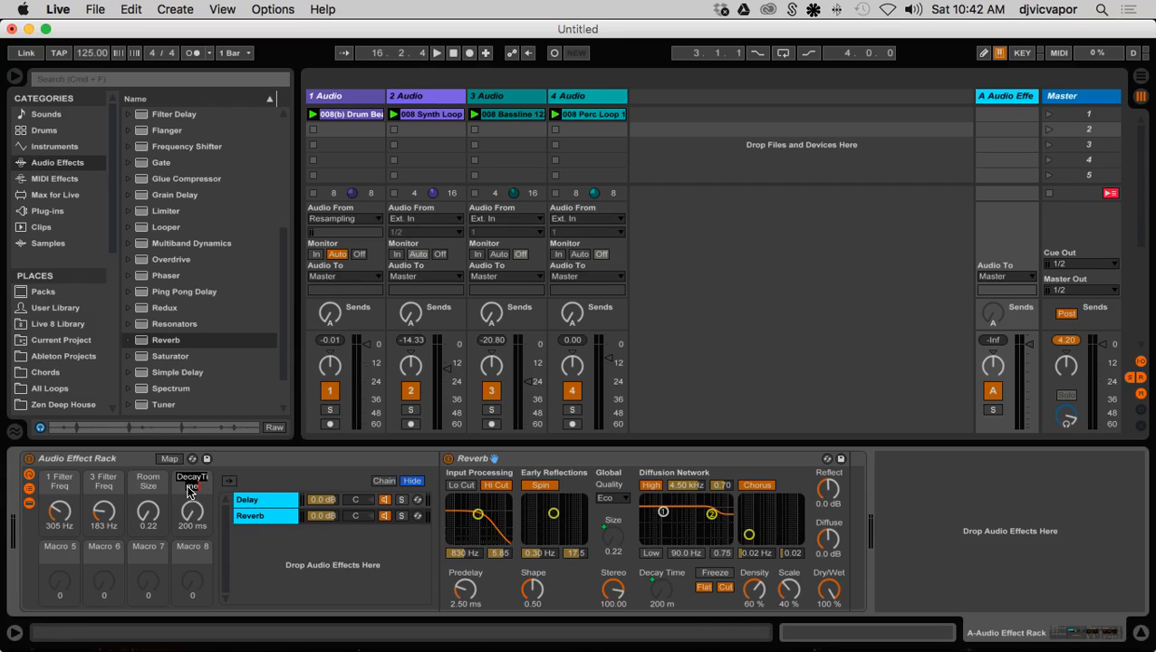
{"action": "type", "text": "Decay Tim"}
{"action": "key", "text": "Return"}
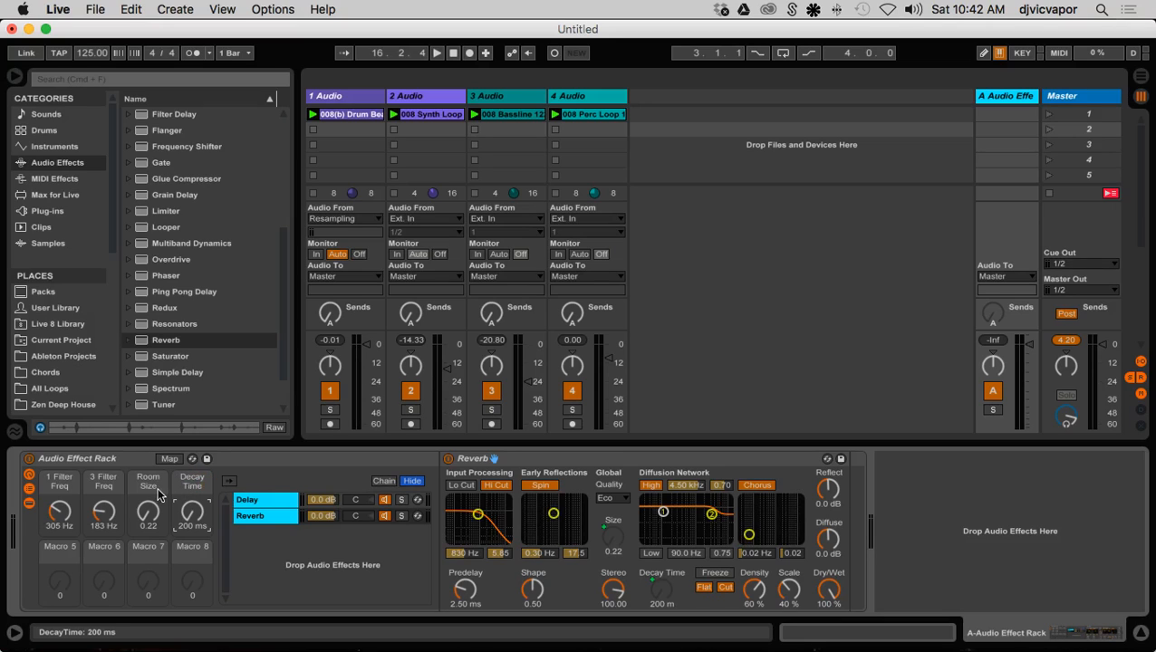
Set the Room Size macro to 3.42 and the Decay Time macro to 1.58 s.
{"action": "left_click_drag", "start_coordinate": [145, 516], "coordinate": [192, 493]}
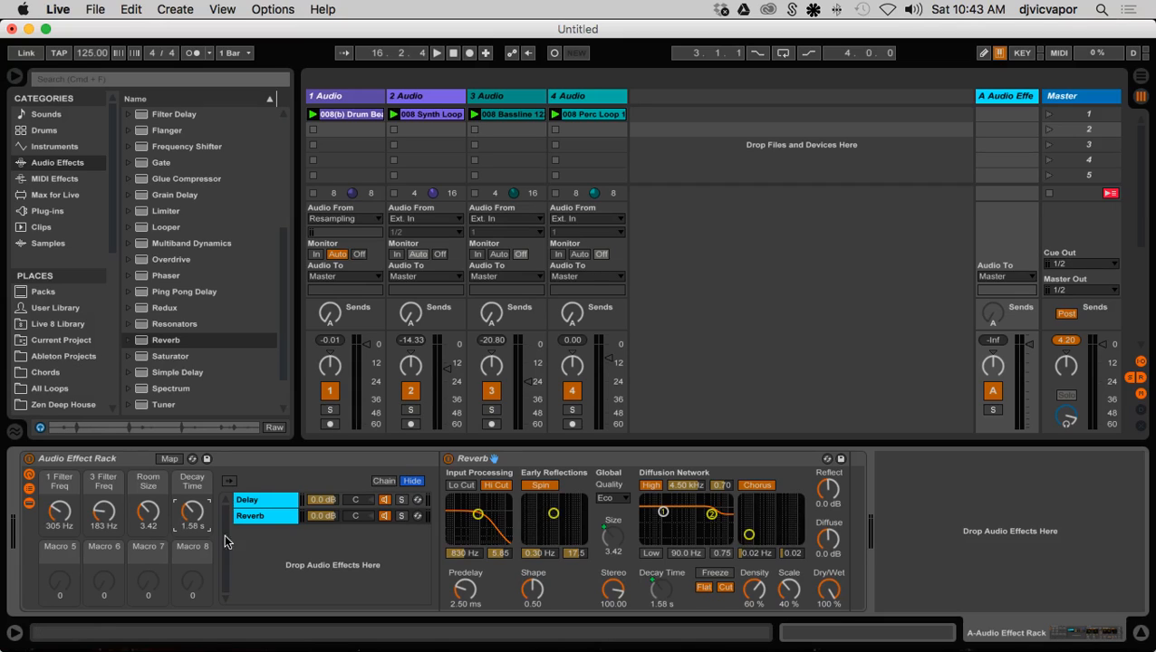
{"action": "left_click", "coordinate": [292, 562]}
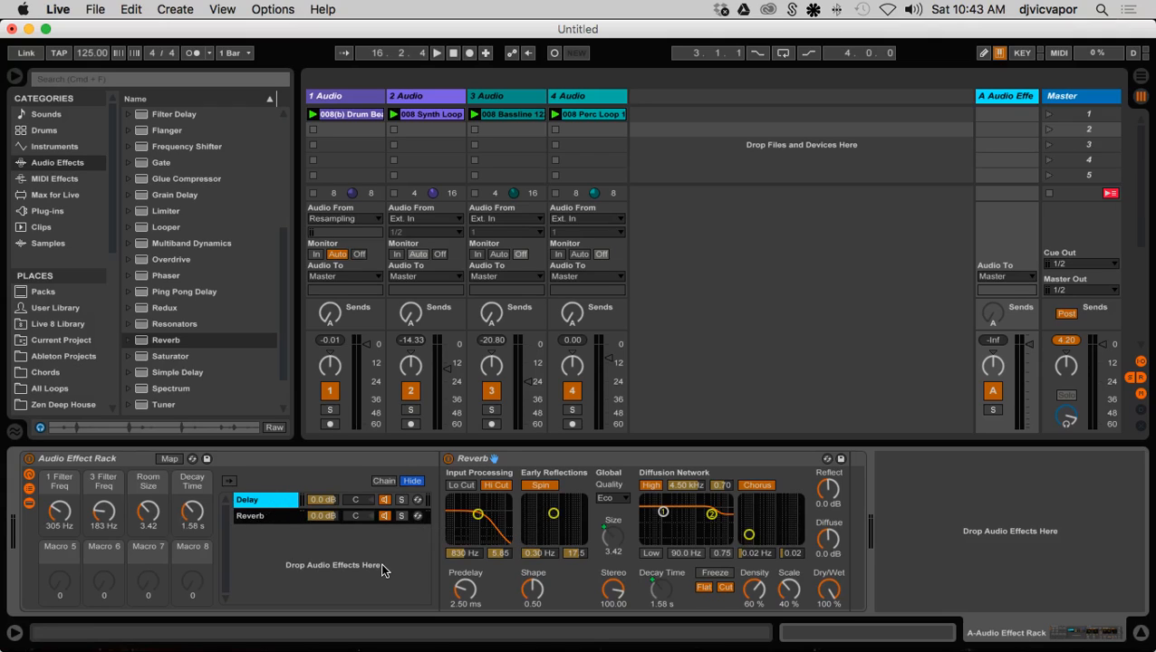
Hide the rack's chains, then solo the synth loop track during playback and raise its send A to feed the return.
{"action": "left_click", "coordinate": [31, 489]}
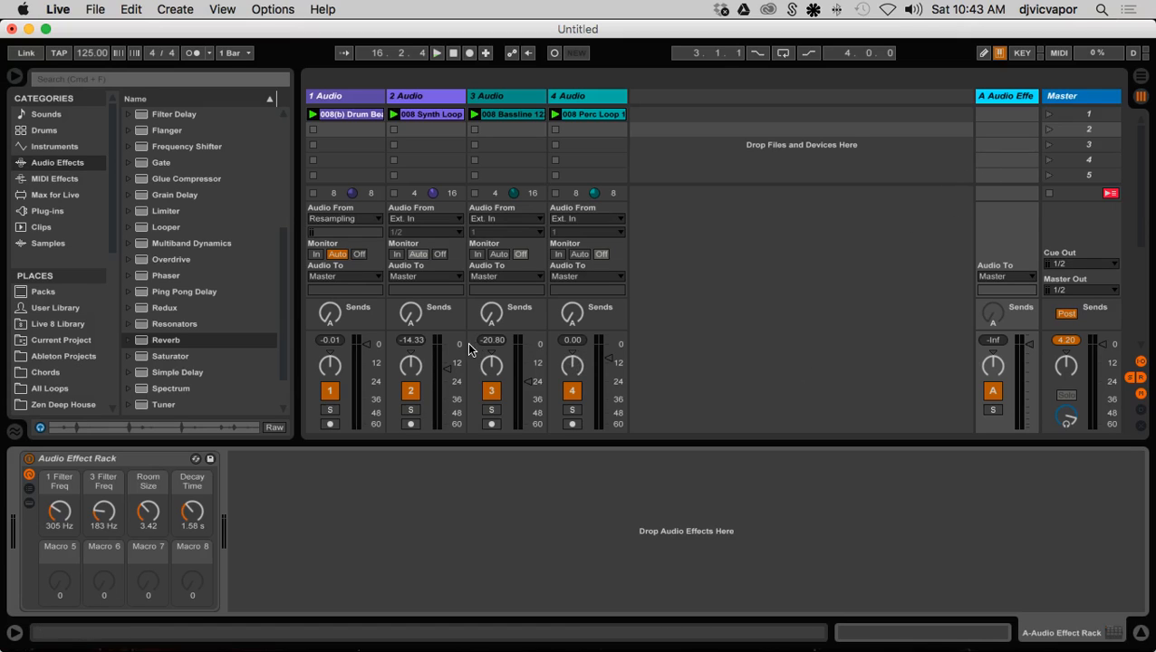
{"action": "key", "text": "space"}
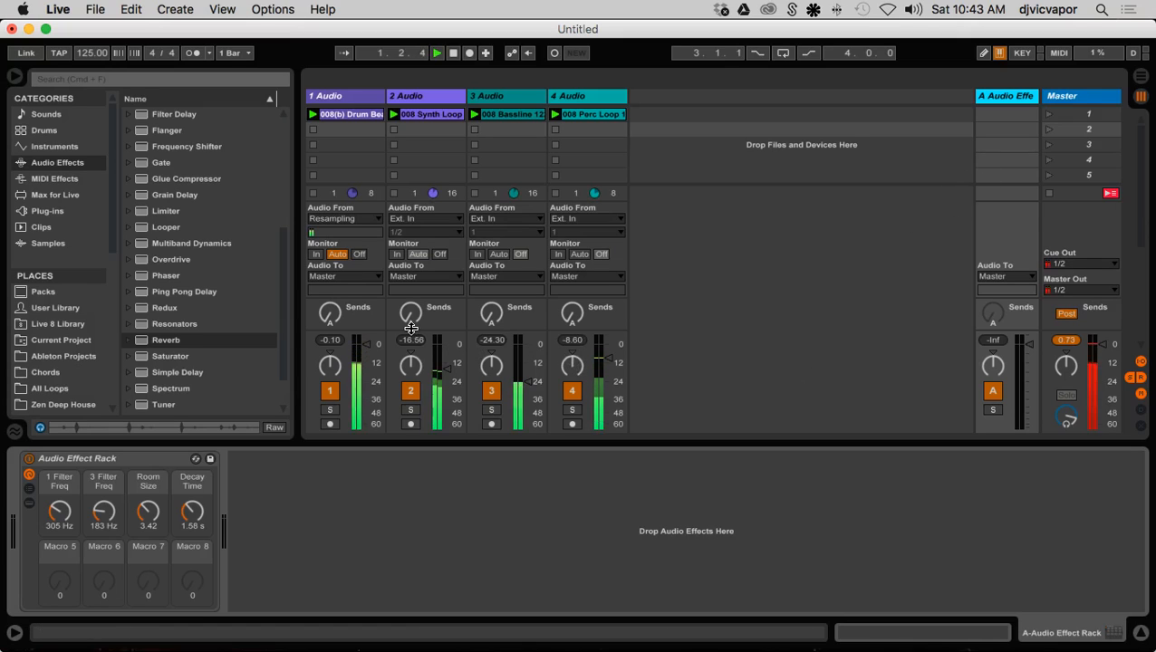
{"action": "left_click", "coordinate": [415, 410]}
{"action": "left_click_drag", "start_coordinate": [410, 314], "coordinate": [411, 263]}
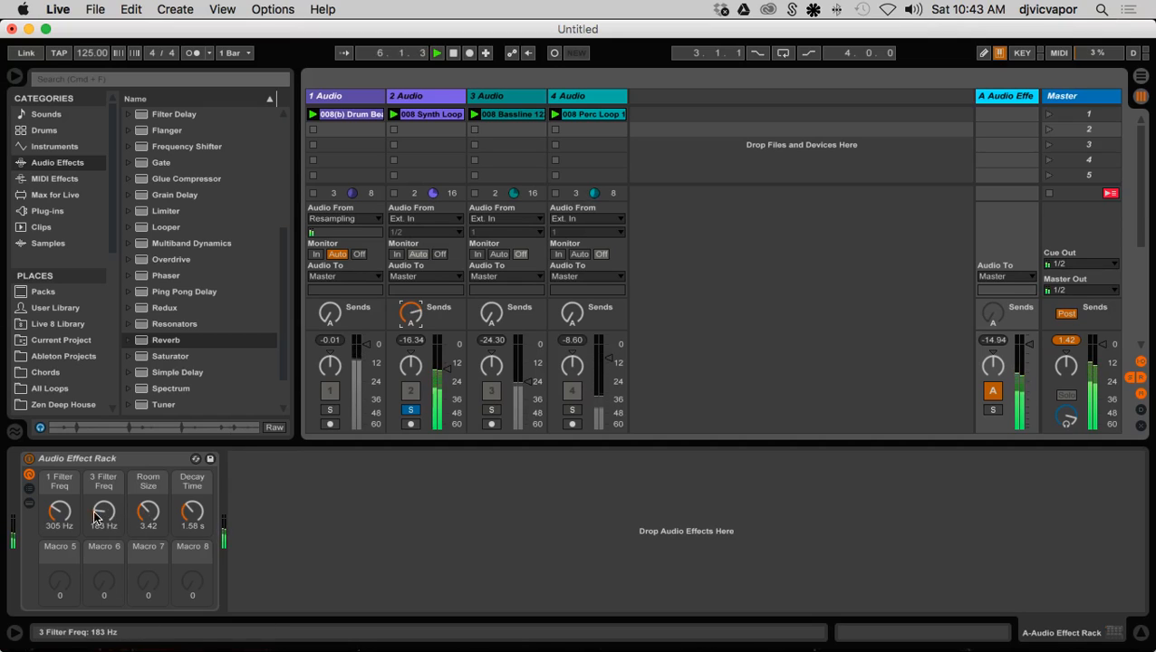
Set the filter frequency macros to 334 Hz and 242 Hz, Room Size to 30.52 and Decay Time to 1.15 s.
{"action": "mouse_move", "coordinate": [68, 515]}
{"action": "left_mouse_down"}
{"action": "mouse_move", "coordinate": [68, 530]}
{"action": "mouse_move", "coordinate": [94, 495]}
{"action": "mouse_move", "coordinate": [94, 510]}
{"action": "mouse_move", "coordinate": [58, 510]}
{"action": "left_mouse_up"}
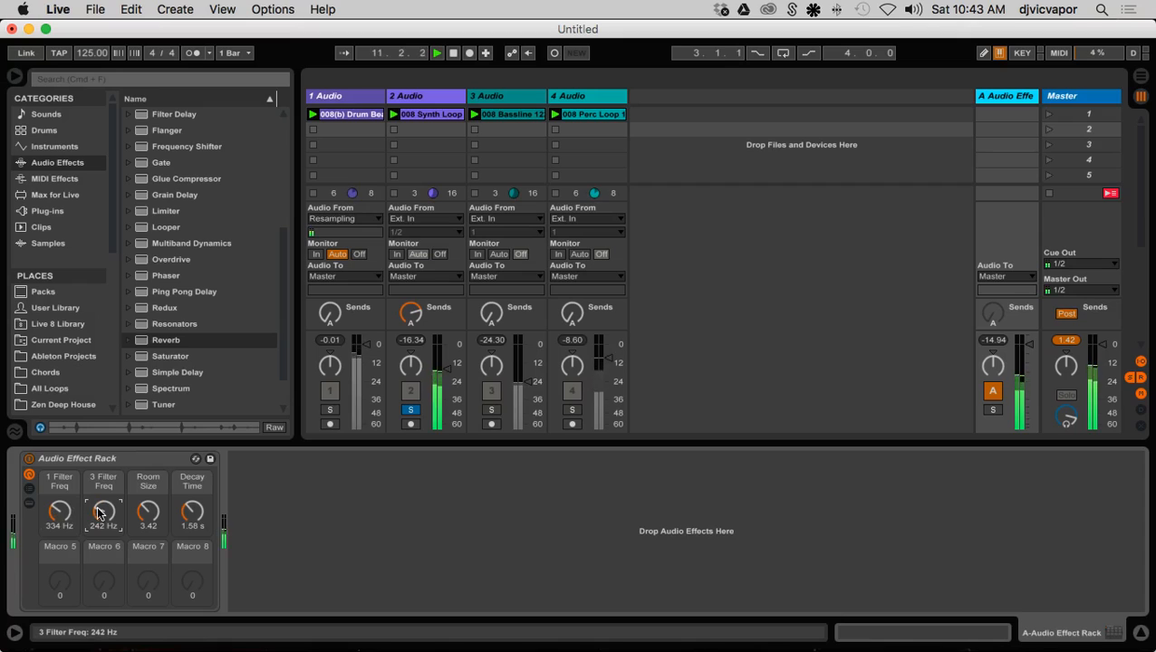
{"action": "left_click_drag", "start_coordinate": [146, 515], "coordinate": [192, 491]}
{"action": "left_click_drag", "start_coordinate": [192, 512], "coordinate": [192, 549]}
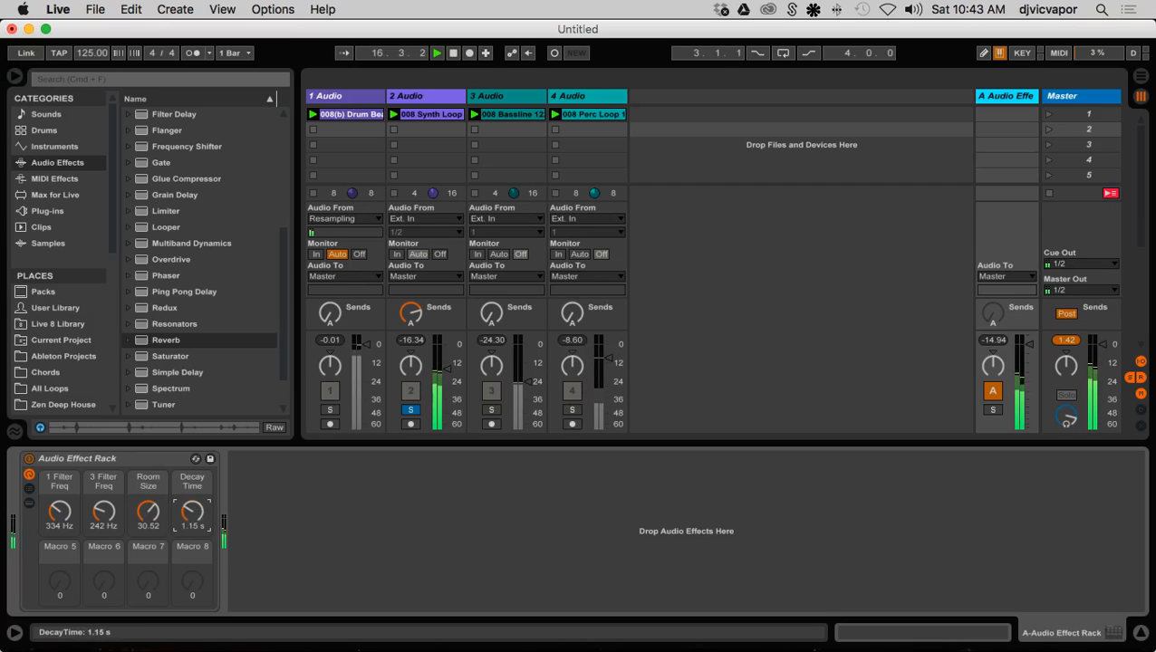
Show the rack's Delay chain devices again and audition the Filter Delay's Dry level during playback, returning it to 0.0 dB.
{"action": "left_click", "coordinate": [30, 490]}
{"action": "left_click", "coordinate": [255, 504]}
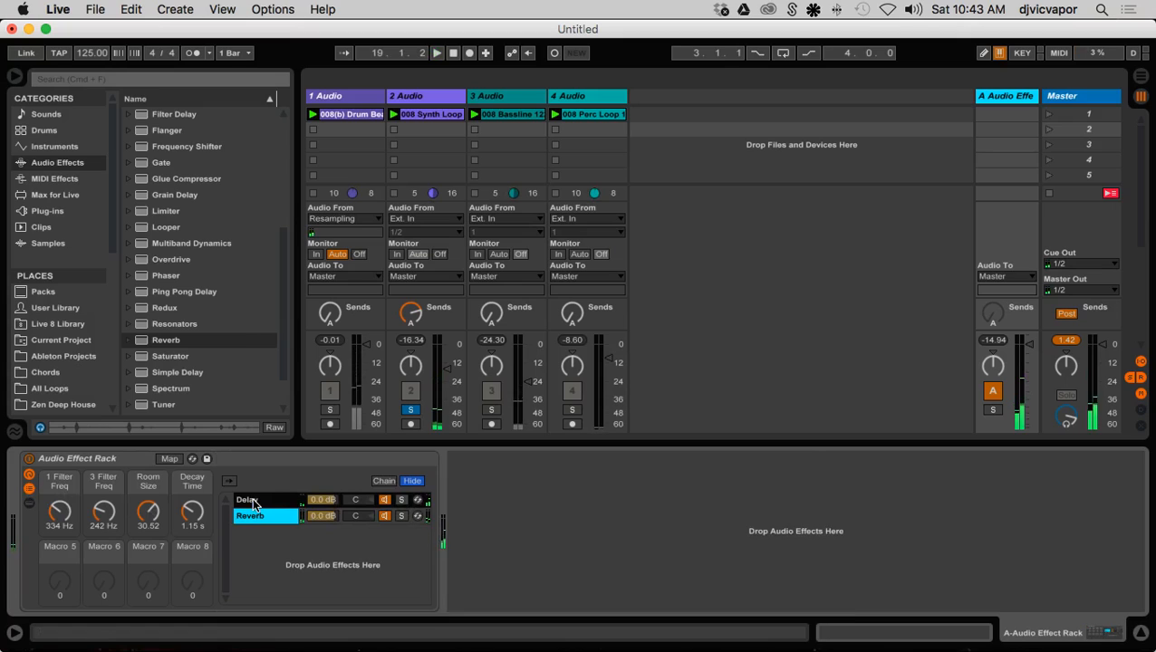
{"action": "left_click", "coordinate": [255, 504]}
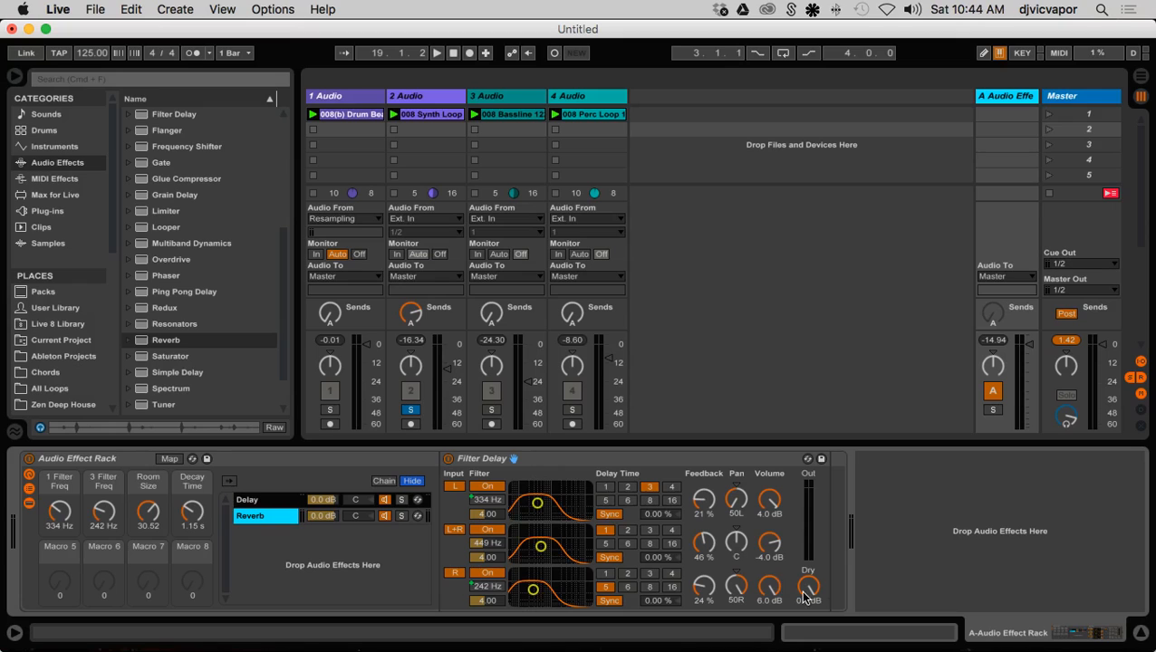
{"action": "key", "text": "space"}
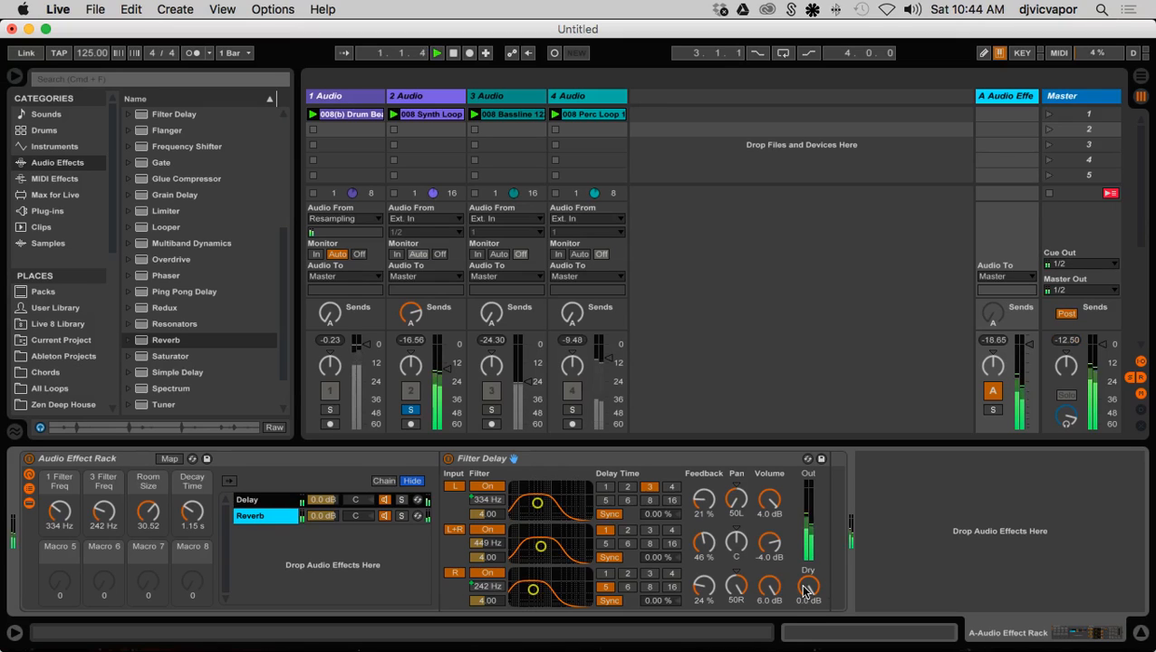
{"action": "left_click_drag", "start_coordinate": [804, 591], "coordinate": [803, 634]}
{"action": "left_click_drag", "start_coordinate": [806, 589], "coordinate": [805, 546]}
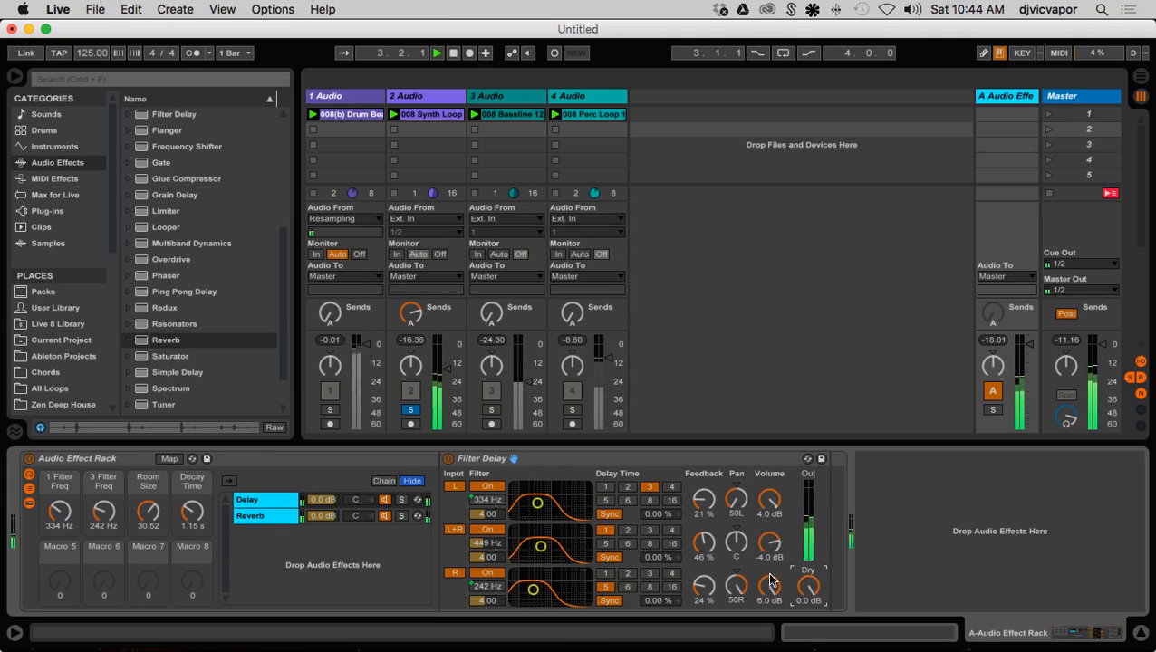
Map the Filter Delay's R feedback and L feedback to Macro 5.
{"action": "right_click", "coordinate": [706, 590]}
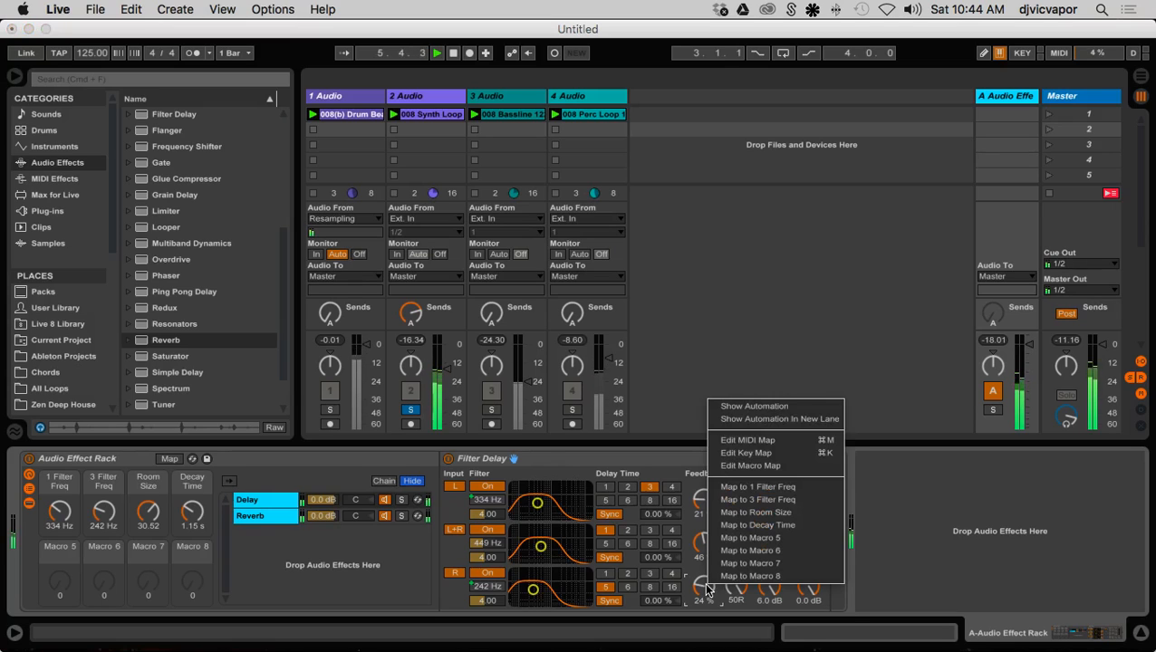
{"action": "left_click", "coordinate": [716, 537]}
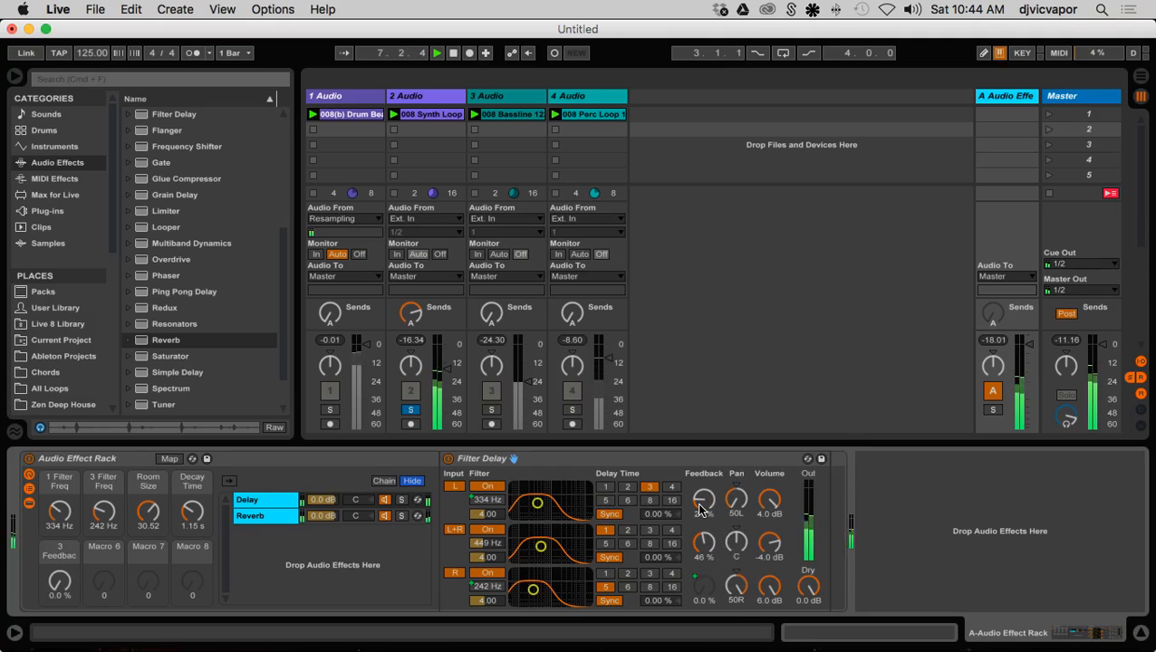
{"action": "right_click", "coordinate": [700, 510]}
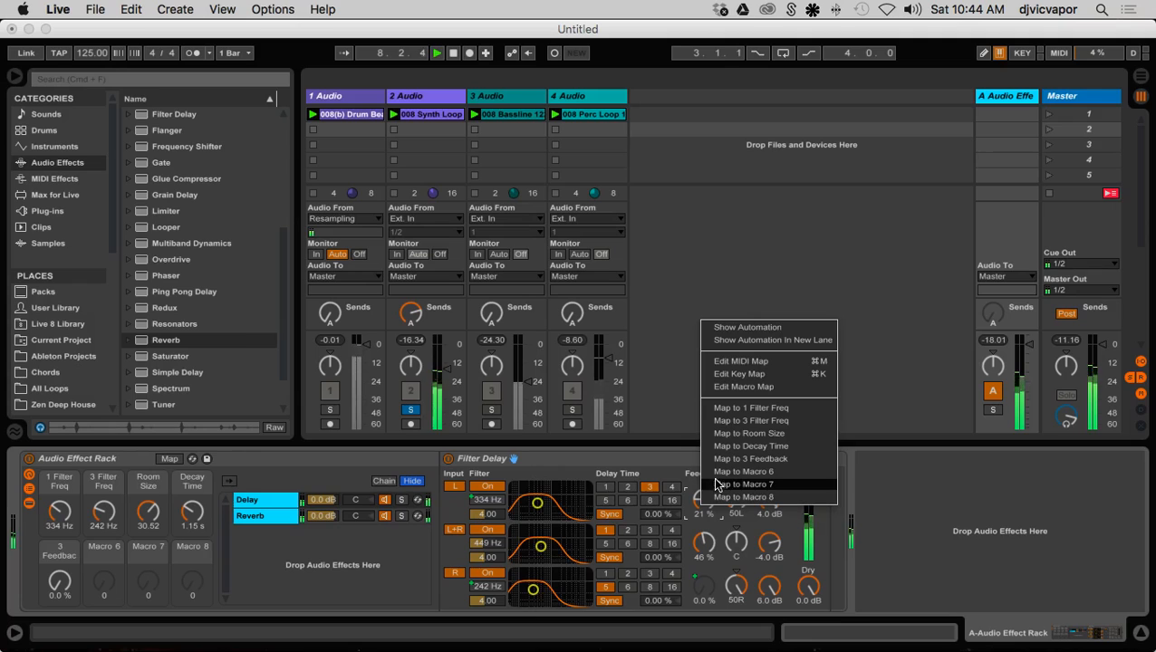
{"action": "left_click", "coordinate": [713, 471]}
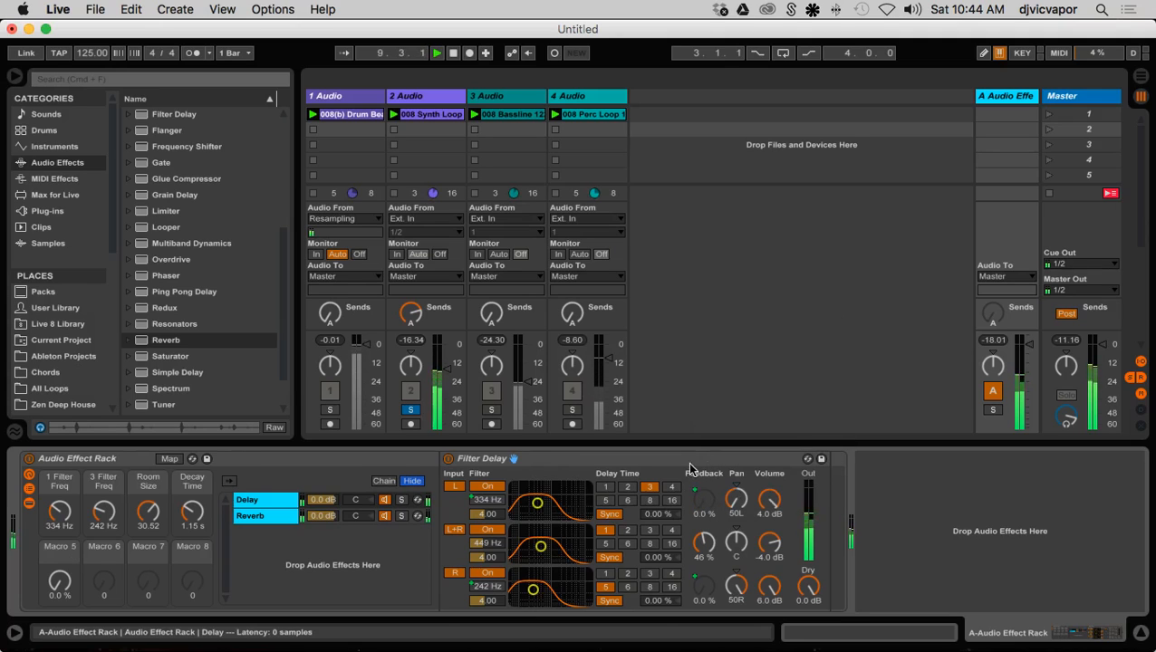
{"action": "left_click", "coordinate": [60, 582]}
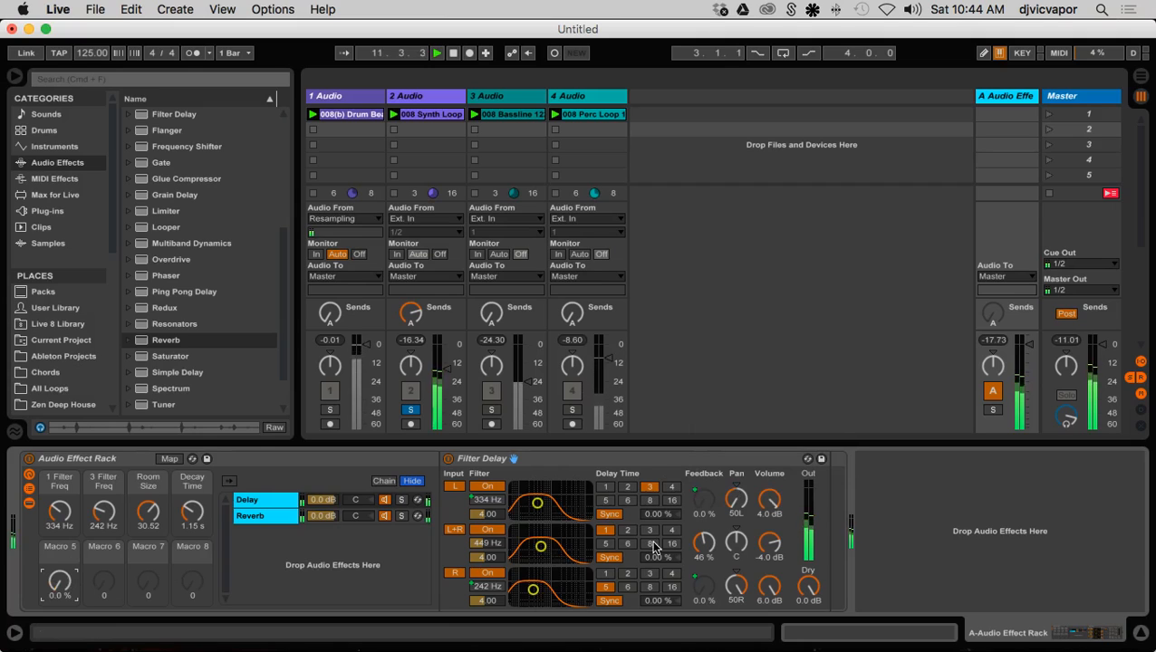
{"action": "right_click", "coordinate": [702, 547]}
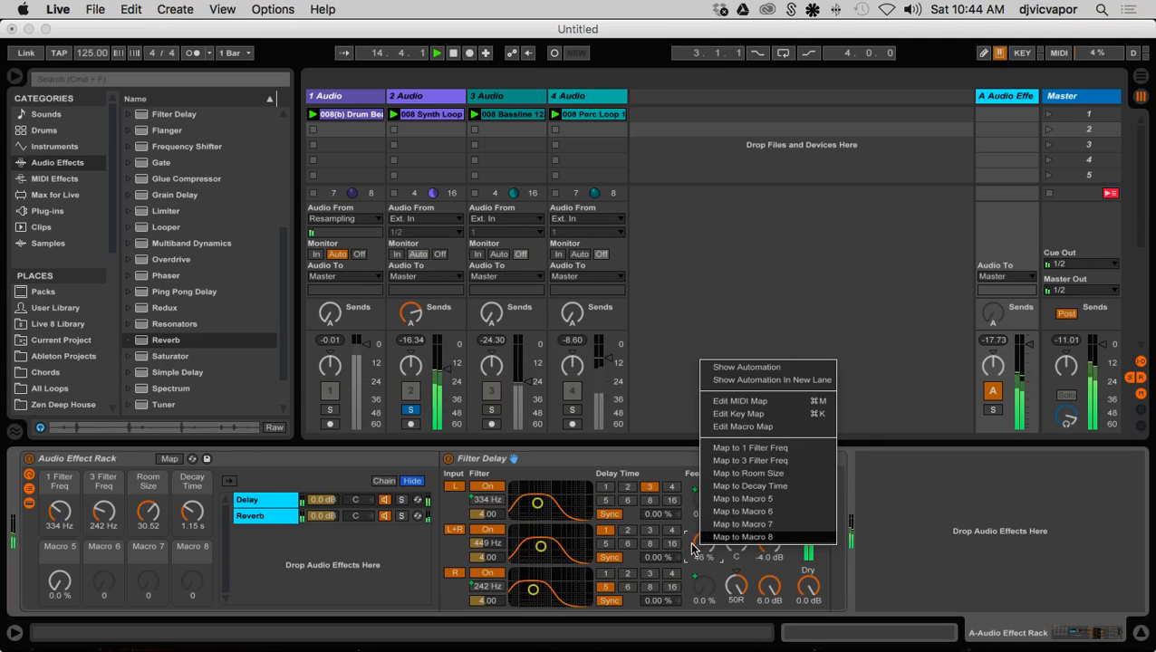
{"action": "left_click", "coordinate": [691, 547]}
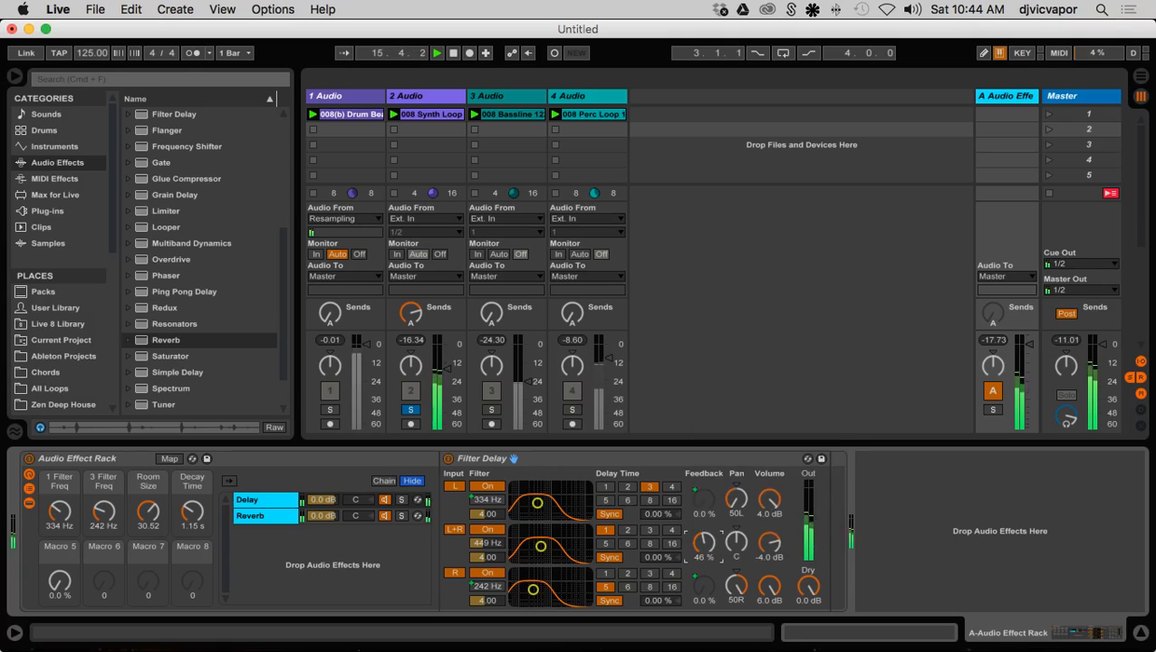
{"action": "right_click", "coordinate": [704, 546]}
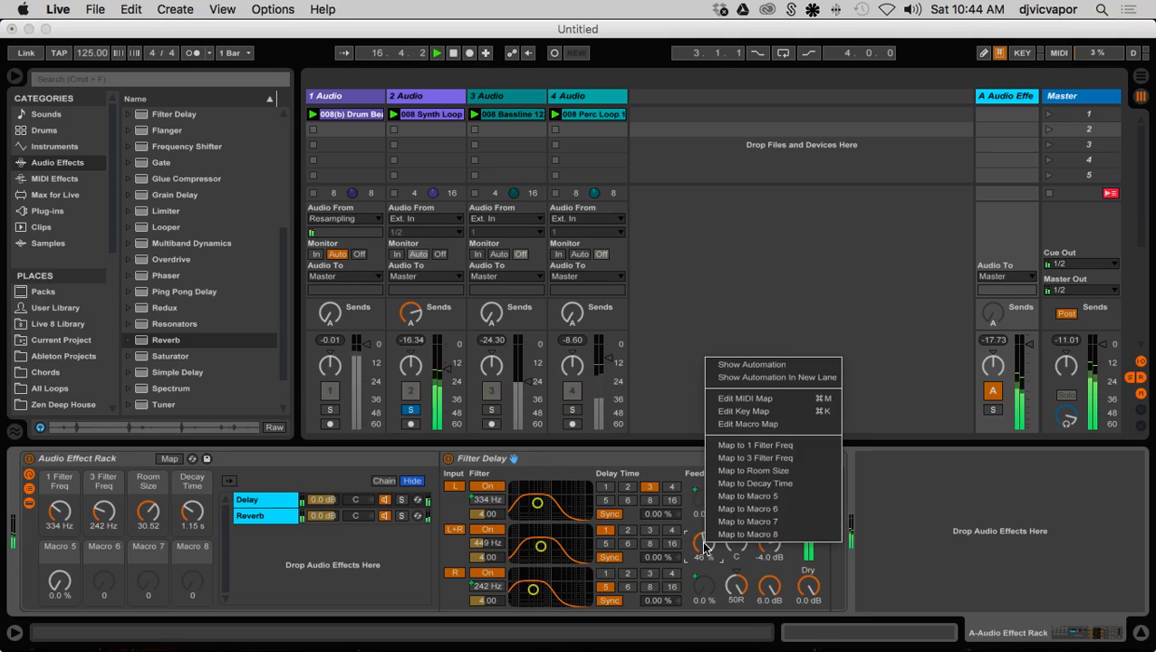
{"action": "left_click", "coordinate": [892, 513]}
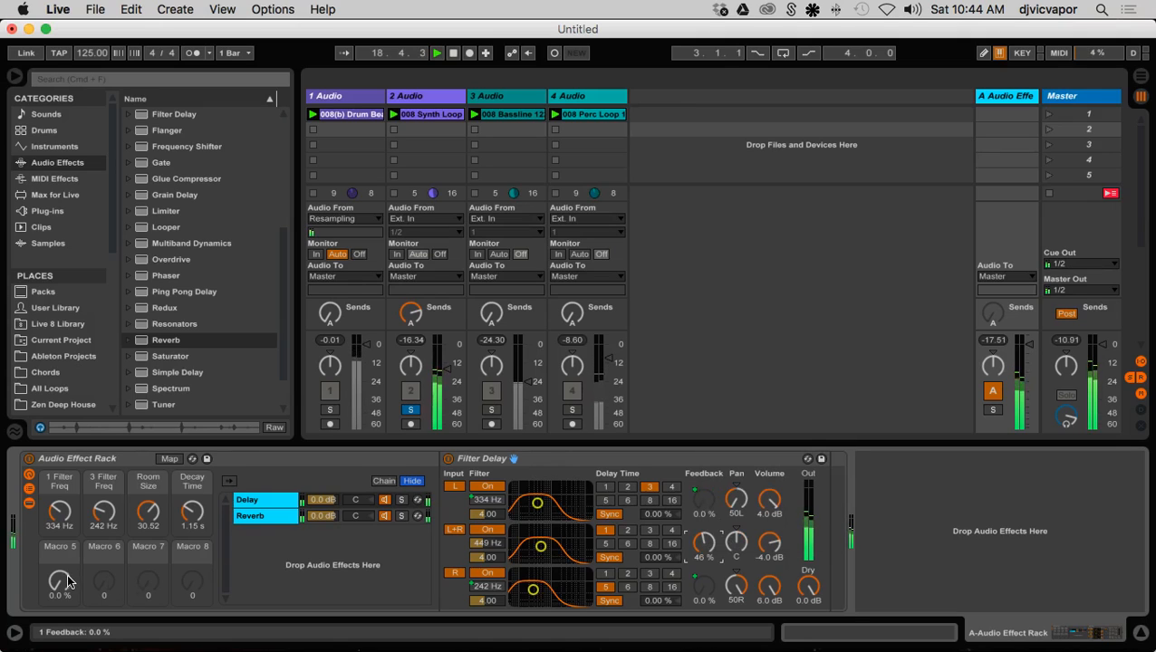
{"action": "mouse_move", "coordinate": [66, 581]}
{"action": "left_mouse_down"}
{"action": "mouse_move", "coordinate": [66, 544]}
{"action": "mouse_move", "coordinate": [72, 582]}
{"action": "left_mouse_up"}
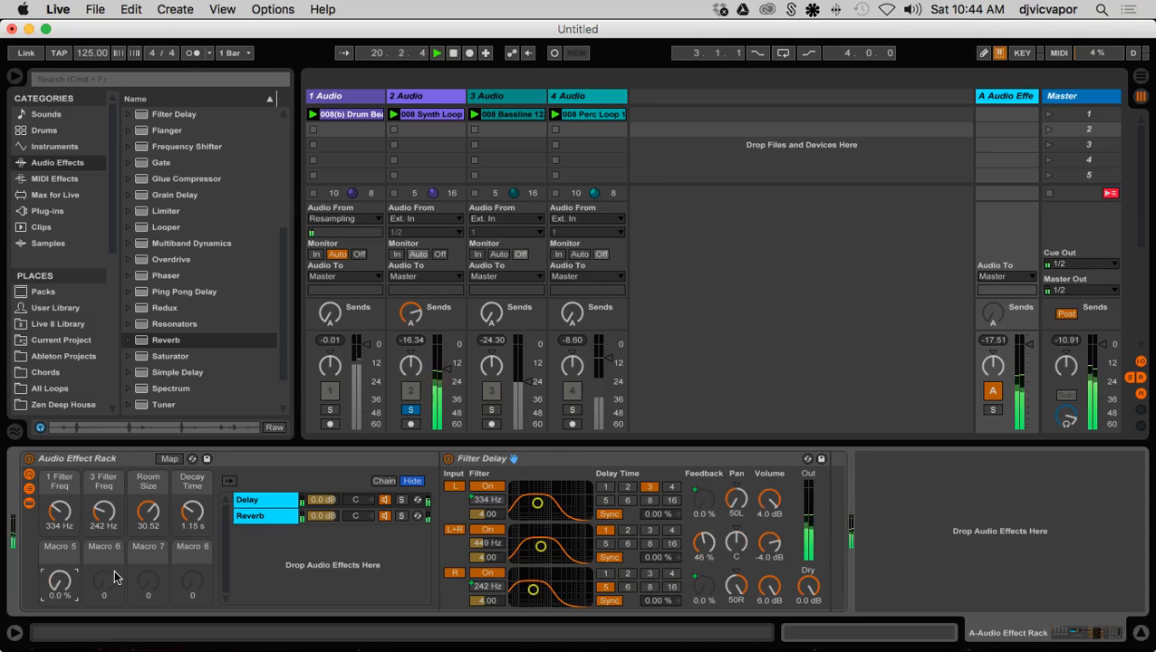
Map the Filter Delay's L+R feedback to Macro 5 as well, and set that macro to 35 % during playback.
{"action": "right_click", "coordinate": [705, 544]}
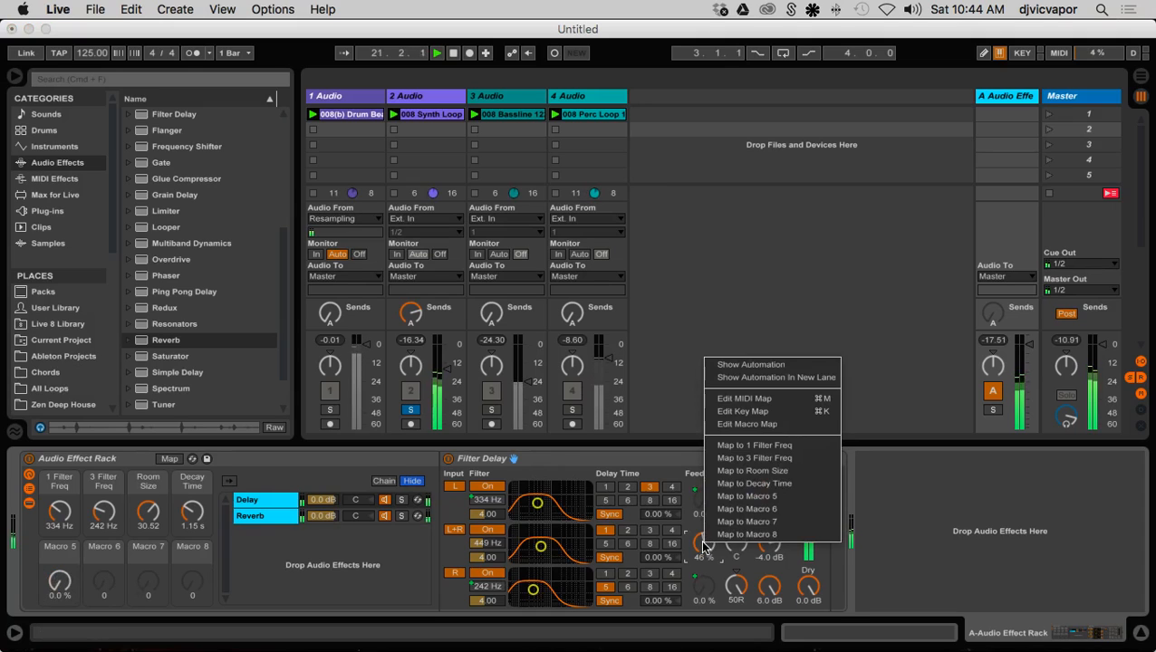
{"action": "left_click", "coordinate": [721, 497]}
{"action": "mouse_move", "coordinate": [59, 584]}
{"action": "left_mouse_down"}
{"action": "mouse_move", "coordinate": [59, 534]}
{"action": "mouse_move", "coordinate": [59, 566]}
{"action": "left_mouse_up"}
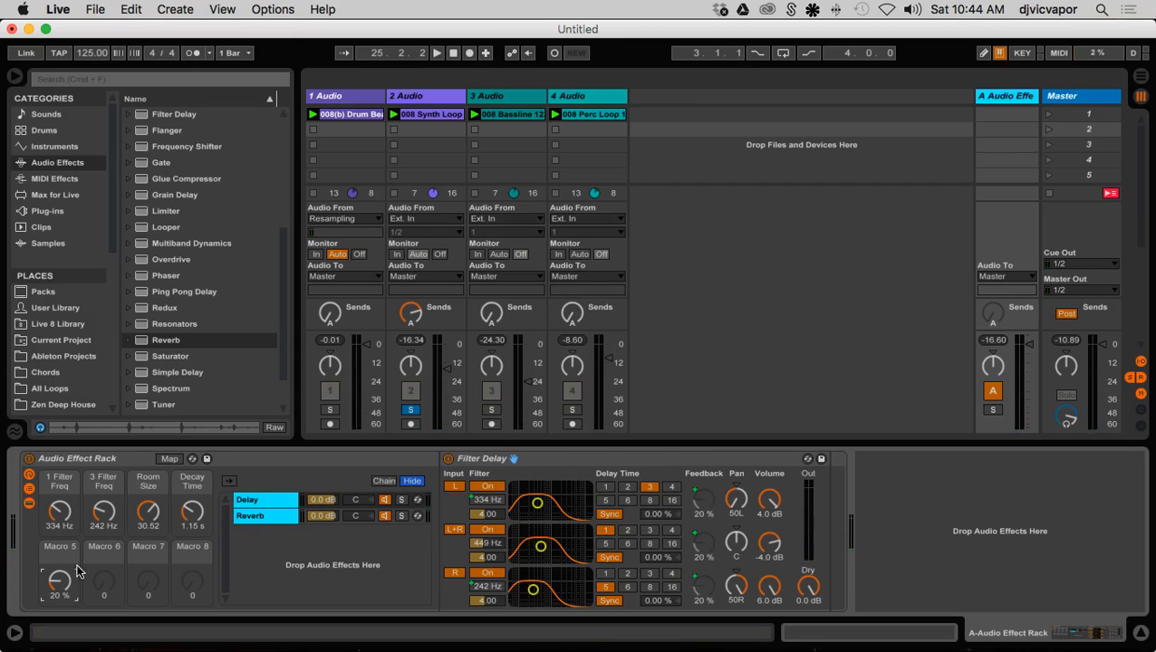
{"action": "left_click_drag", "start_coordinate": [59, 579], "coordinate": [59, 577]}
{"action": "key", "text": "space"}
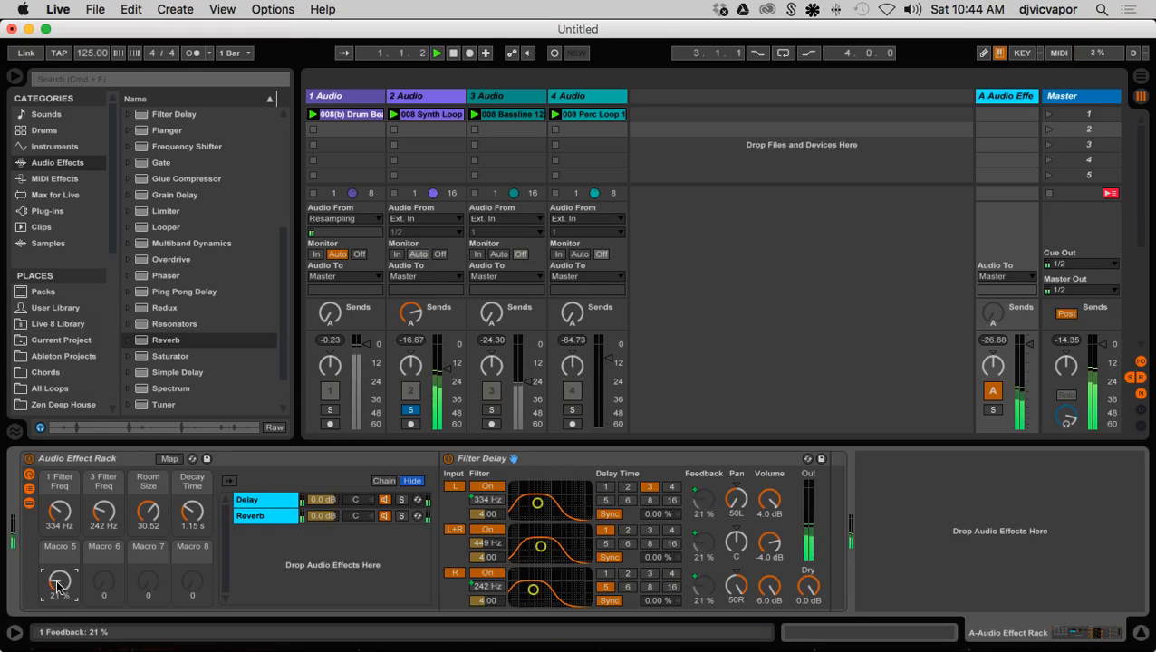
{"action": "mouse_move", "coordinate": [57, 586]}
{"action": "left_mouse_down"}
{"action": "mouse_move", "coordinate": [57, 536]}
{"action": "mouse_move", "coordinate": [57, 609]}
{"action": "mouse_move", "coordinate": [57, 582]}
{"action": "left_mouse_up"}
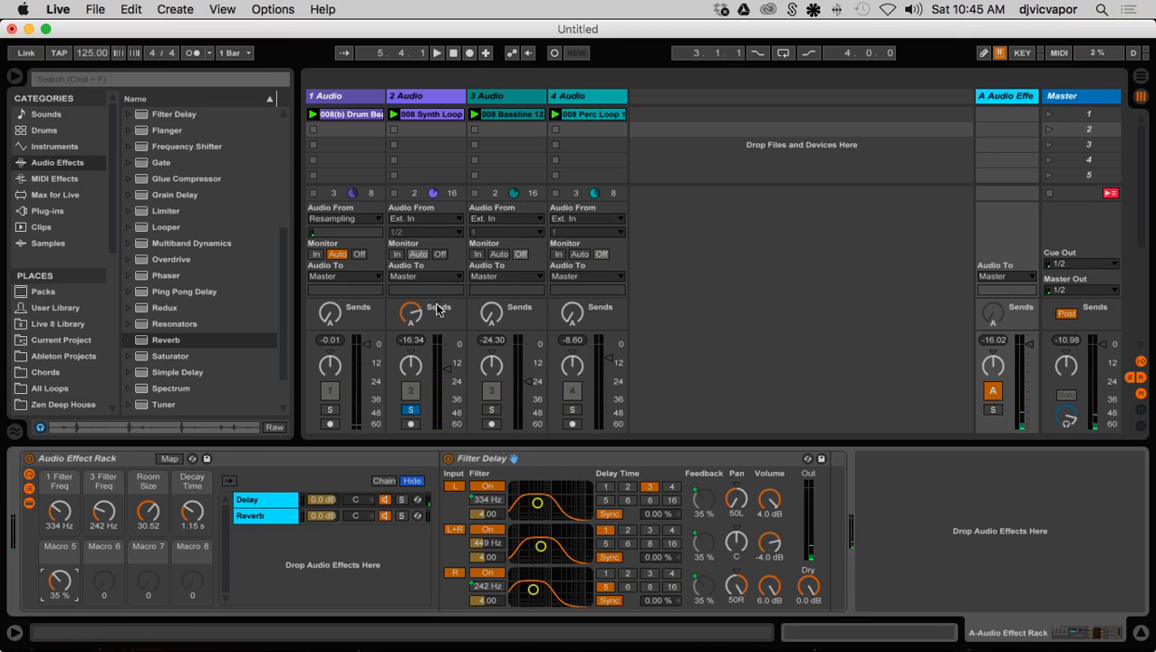
Zero the synth track's send A and test the post-fader send during playback with its volume at -inf dB, then restore the volume to about -21.0 dB.
{"action": "left_click_drag", "start_coordinate": [410, 312], "coordinate": [411, 352]}
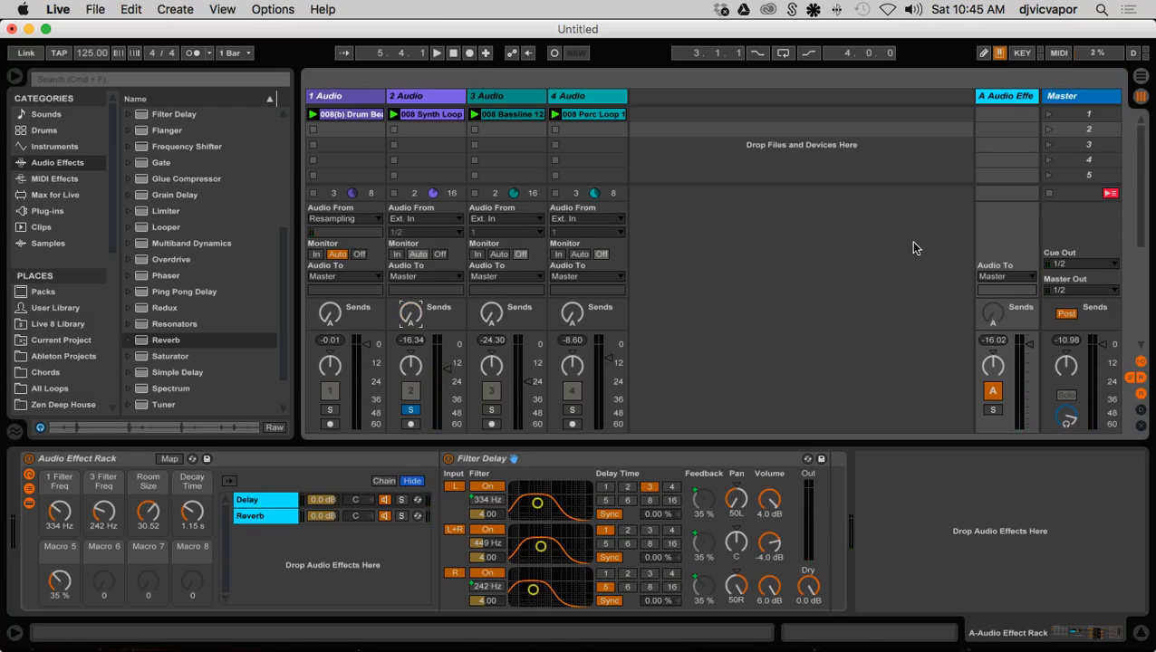
{"action": "left_click", "coordinate": [1066, 314]}
{"action": "key", "text": "space"}
{"action": "left_click_drag", "start_coordinate": [445, 373], "coordinate": [446, 424]}
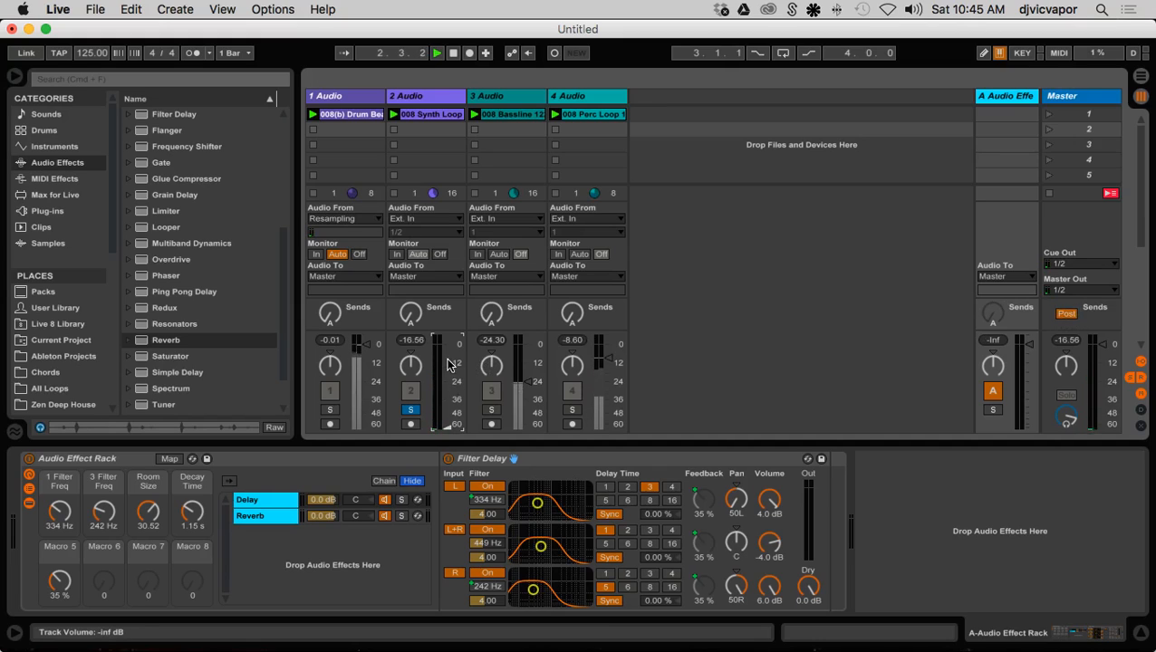
{"action": "mouse_move", "coordinate": [415, 323]}
{"action": "left_mouse_down"}
{"action": "mouse_move", "coordinate": [415, 299]}
{"action": "mouse_move", "coordinate": [415, 326]}
{"action": "left_mouse_up"}
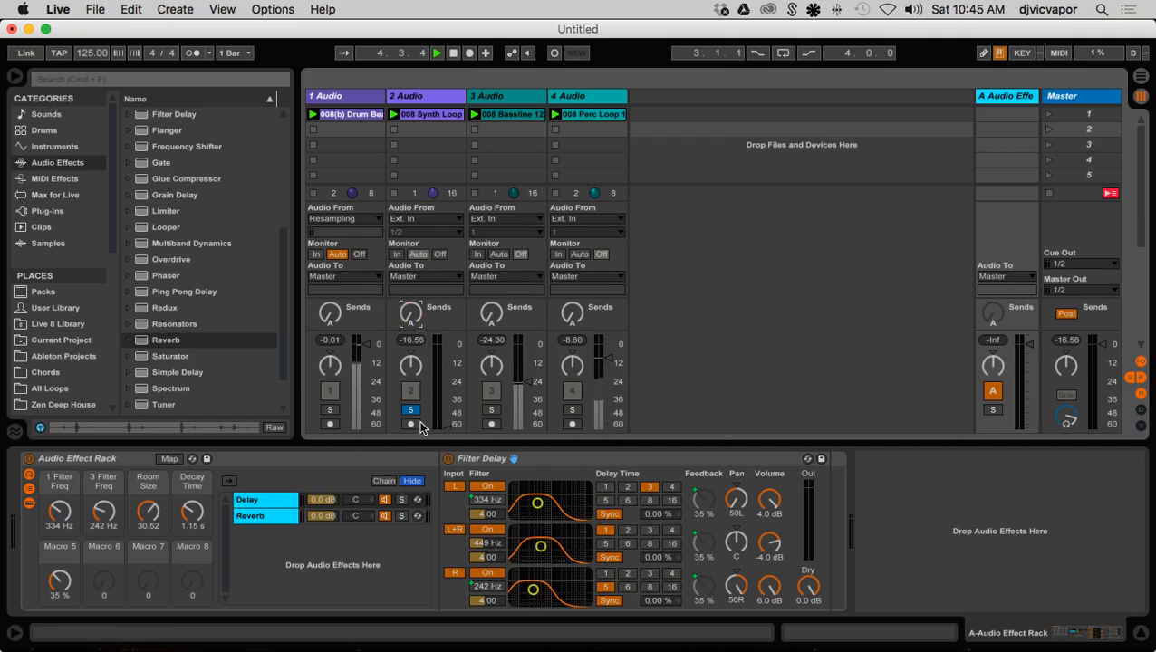
{"action": "left_click_drag", "start_coordinate": [446, 432], "coordinate": [446, 377]}
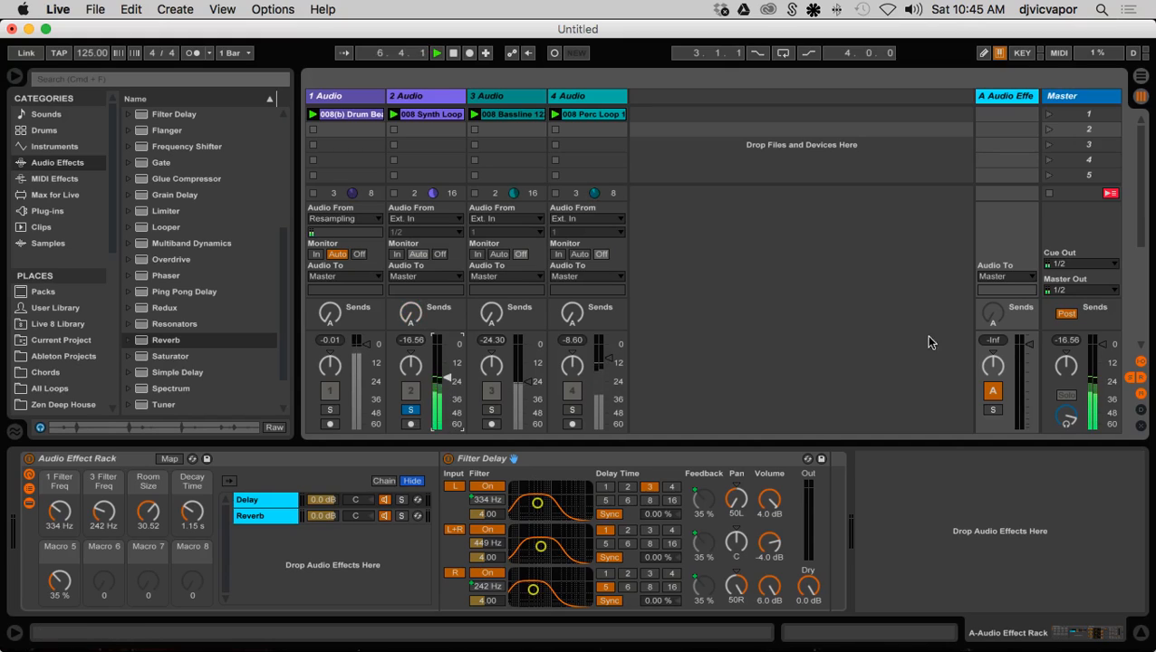
Switch the sends to Pre and test the synth track's send A with its track volume pulled all the way down.
{"action": "left_click", "coordinate": [1067, 313]}
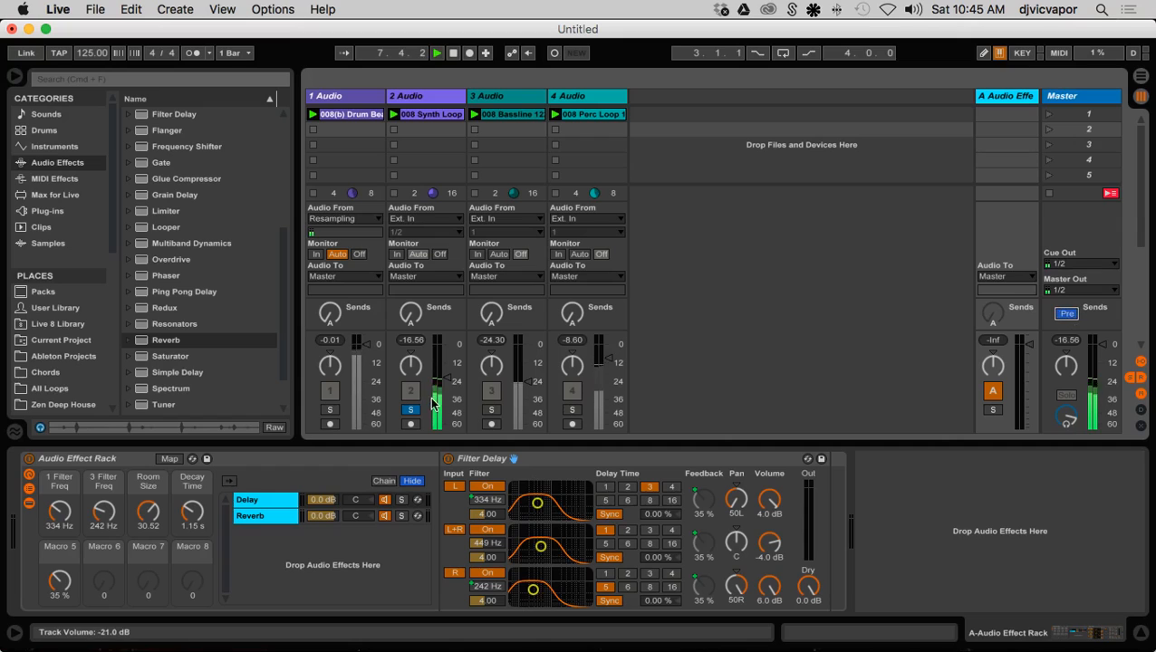
{"action": "left_click_drag", "start_coordinate": [450, 381], "coordinate": [448, 426]}
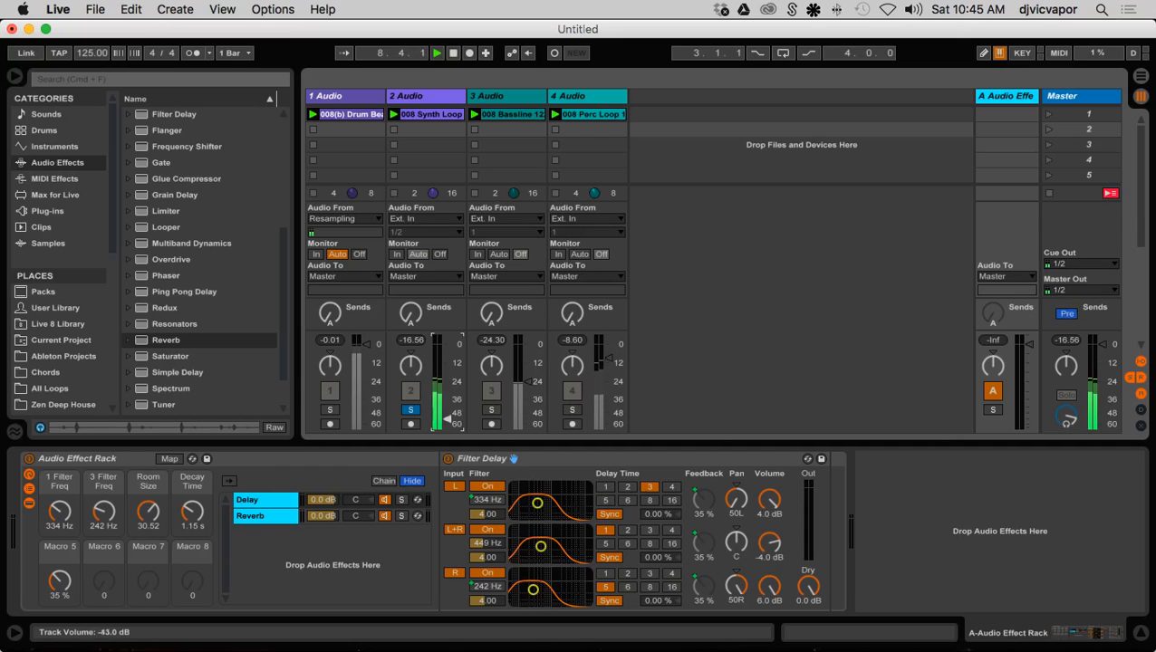
{"action": "mouse_move", "coordinate": [410, 319]}
{"action": "left_mouse_down"}
{"action": "mouse_move", "coordinate": [410, 283]}
{"action": "mouse_move", "coordinate": [410, 318]}
{"action": "left_mouse_up"}
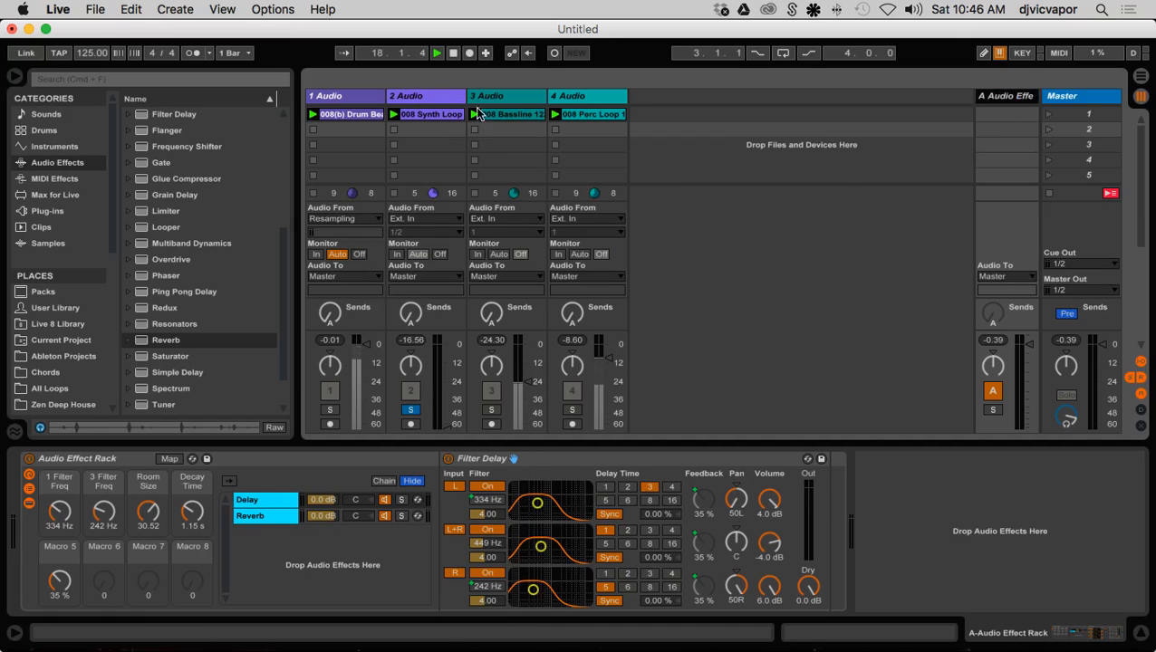
Unsolo the synth track and rebalance it in the full mix, raising its send A and setting its volume to about -22.6 dB.
{"action": "left_click", "coordinate": [411, 410]}
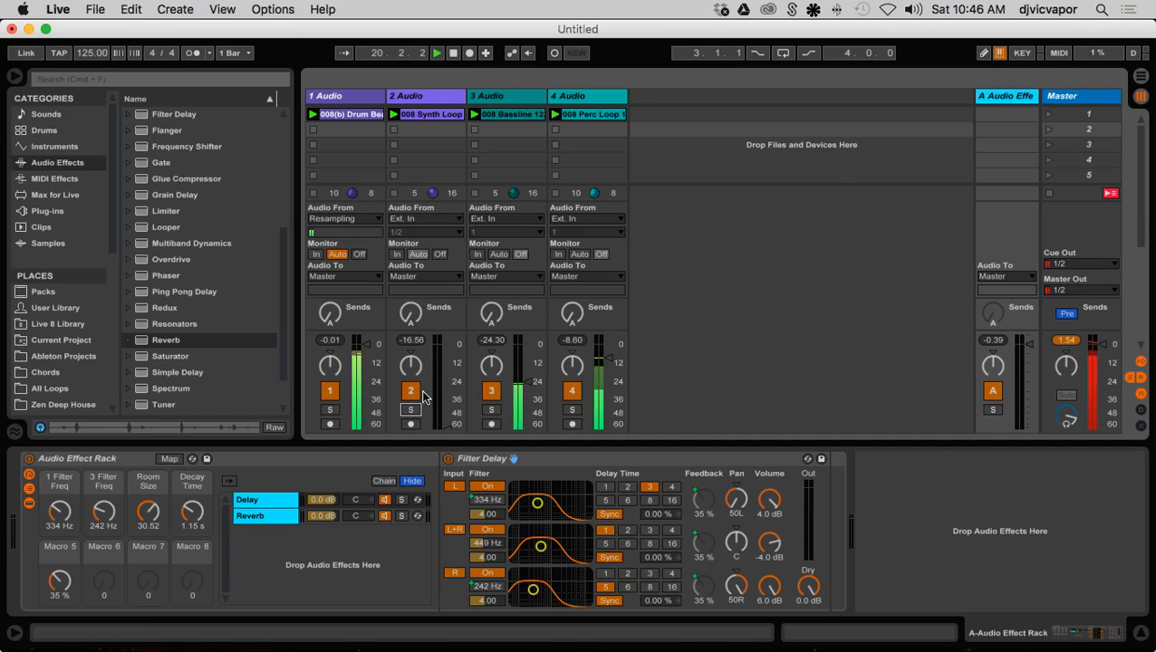
{"action": "left_click", "coordinate": [421, 327]}
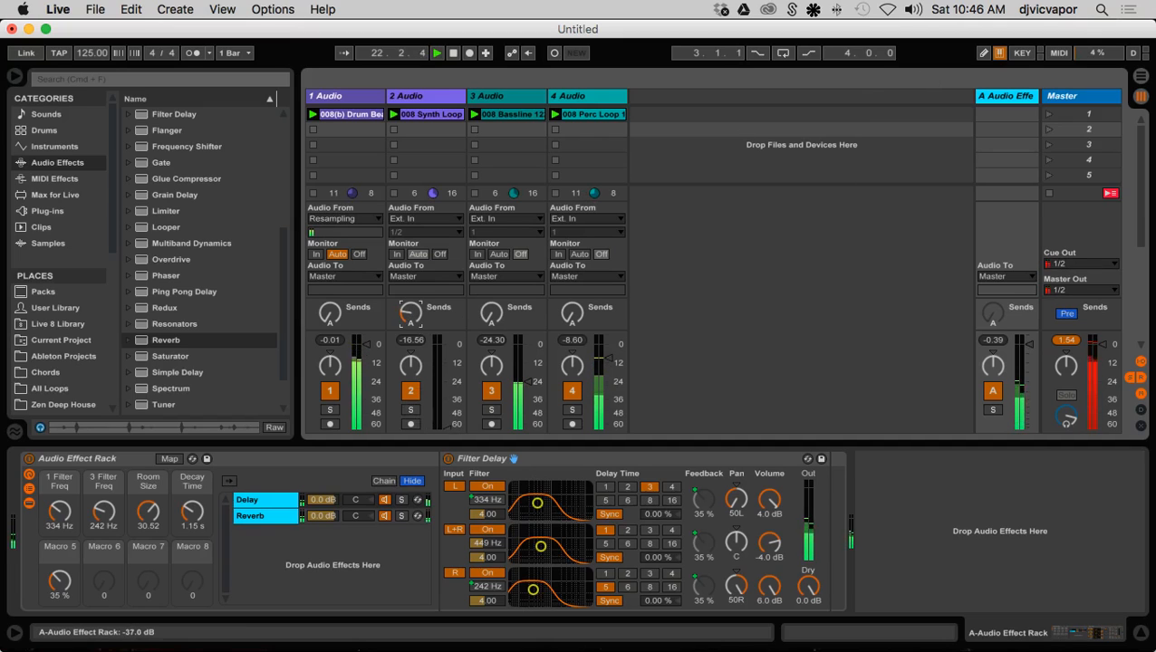
{"action": "mouse_move", "coordinate": [446, 388]}
{"action": "left_mouse_down"}
{"action": "mouse_move", "coordinate": [450, 433]}
{"action": "mouse_move", "coordinate": [445, 391]}
{"action": "left_mouse_up"}
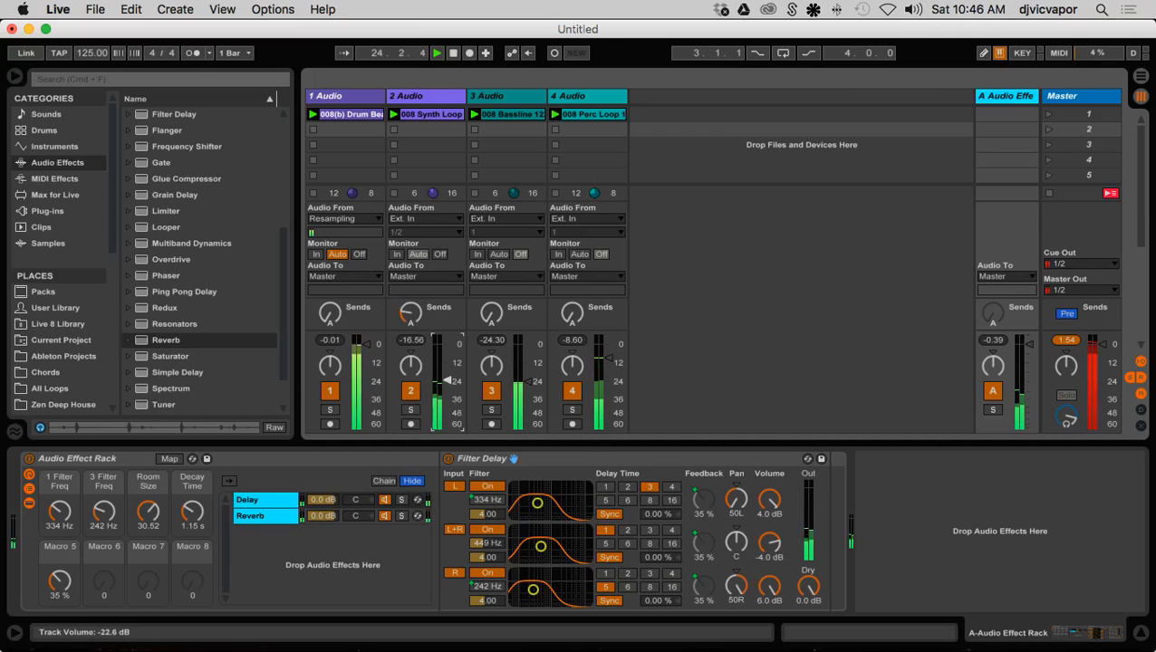
{"action": "left_click_drag", "start_coordinate": [413, 319], "coordinate": [413, 318]}
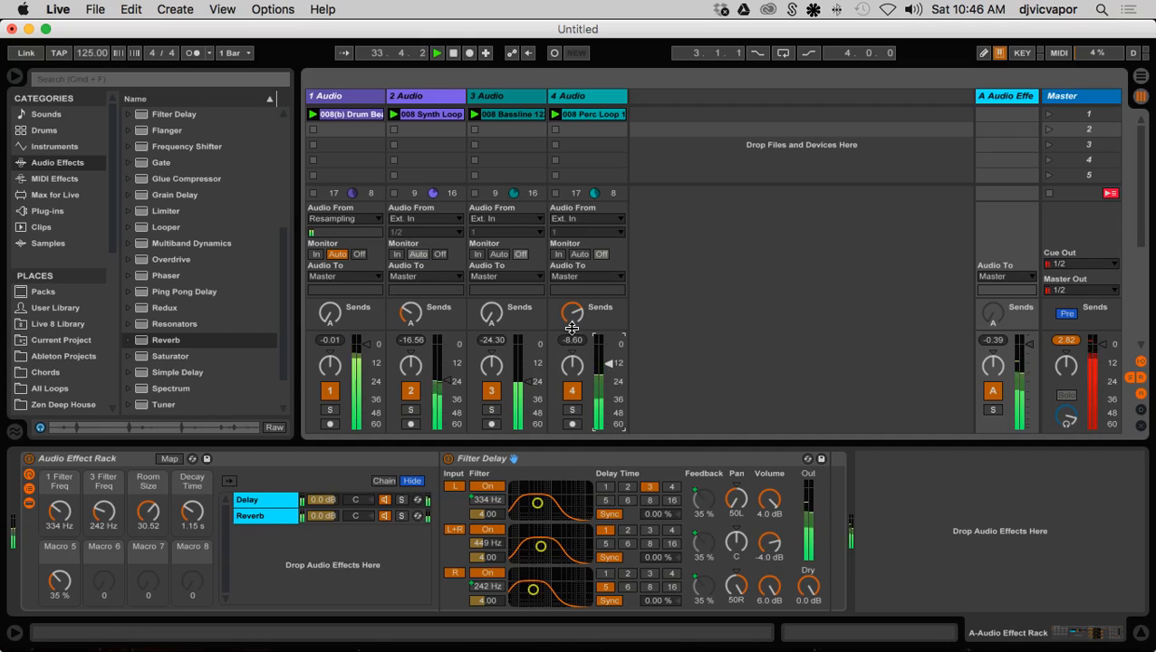
Set the Room Size macro to 14.72 and Decay Time to 2.59 s, and fine-tune send A on the synth and percussion tracks.
{"action": "left_click", "coordinate": [572, 313]}
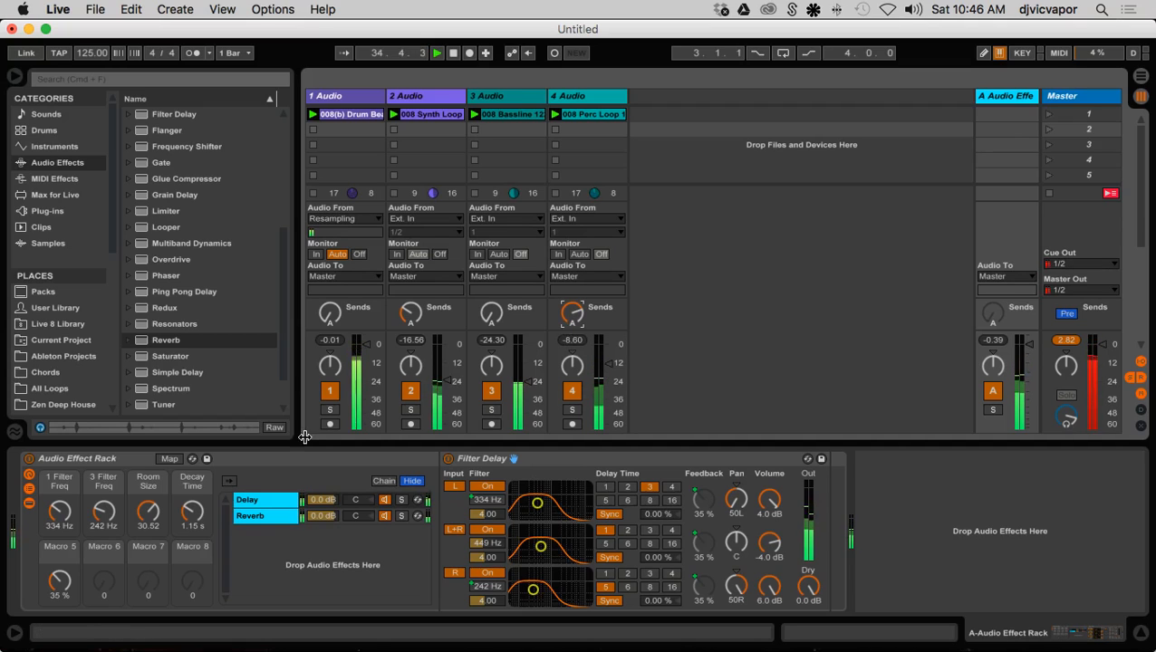
{"action": "left_click_drag", "start_coordinate": [192, 512], "coordinate": [149, 529]}
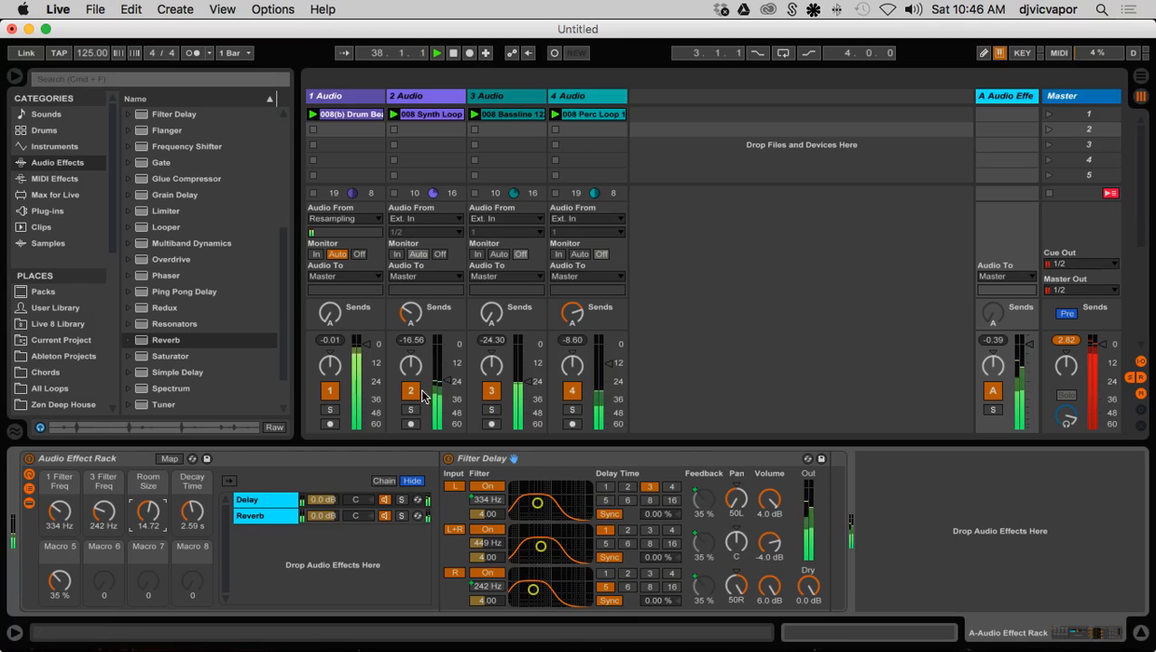
{"action": "left_click", "coordinate": [412, 313]}
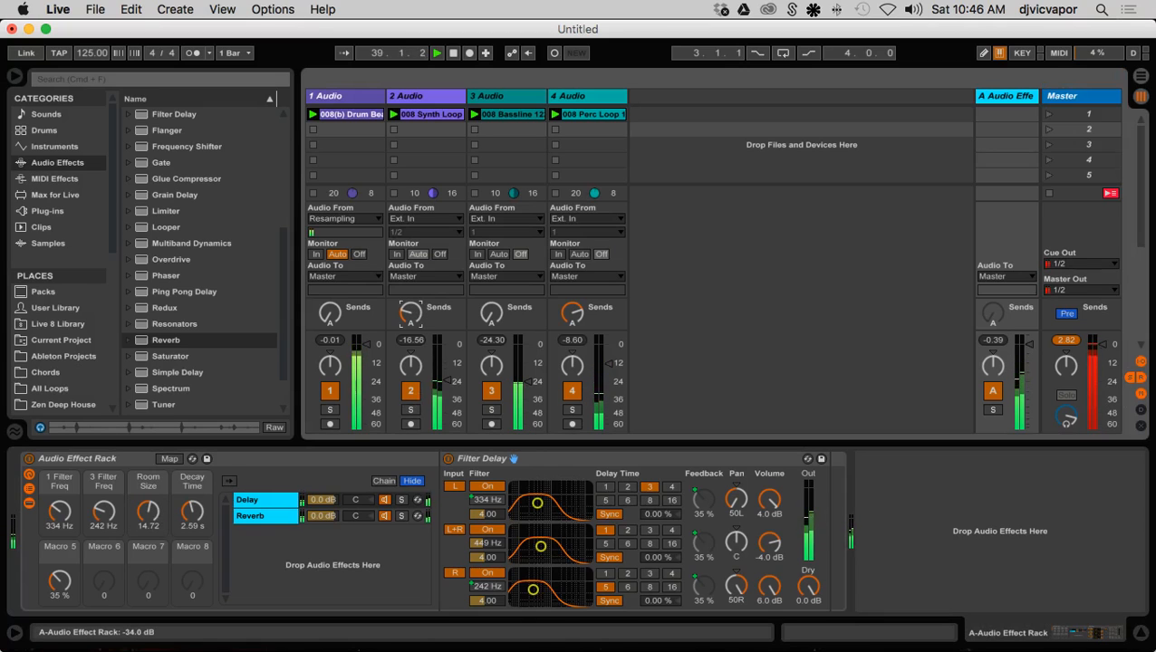
{"action": "left_click", "coordinate": [573, 312]}
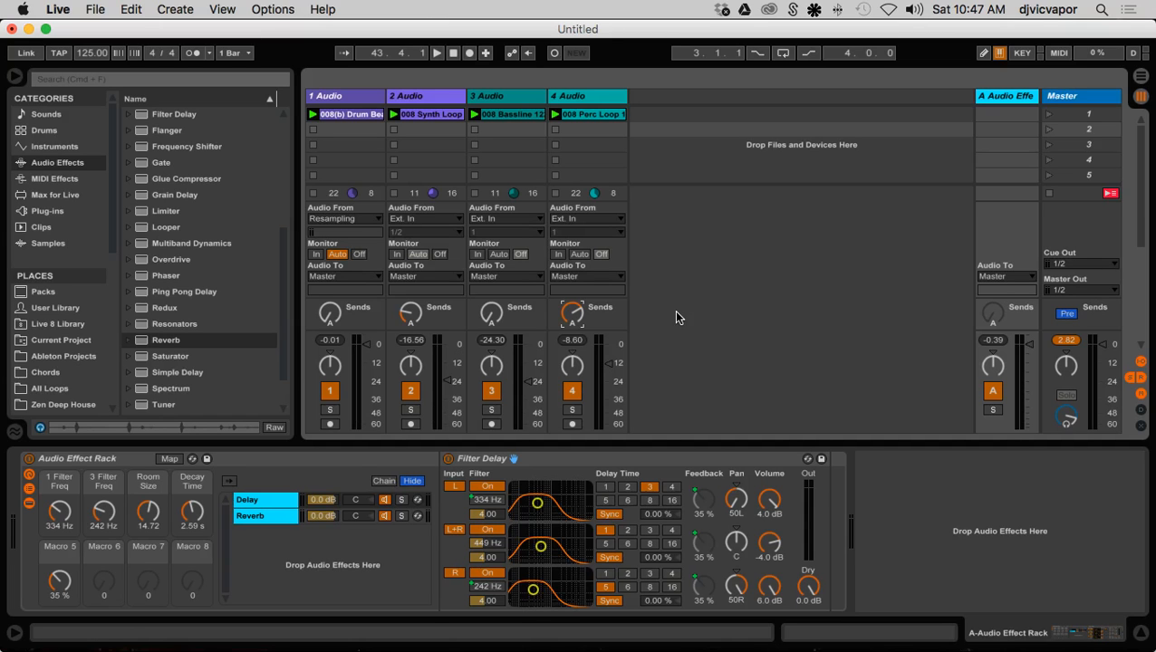
{"action": "key", "text": "ctrl+Up"}
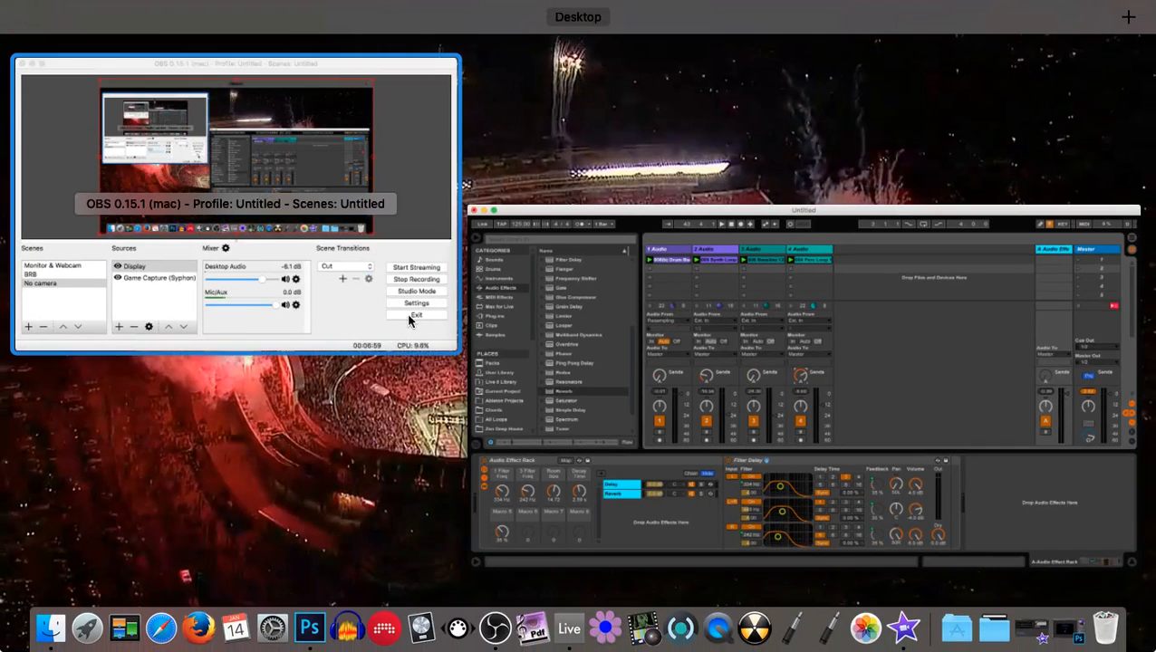